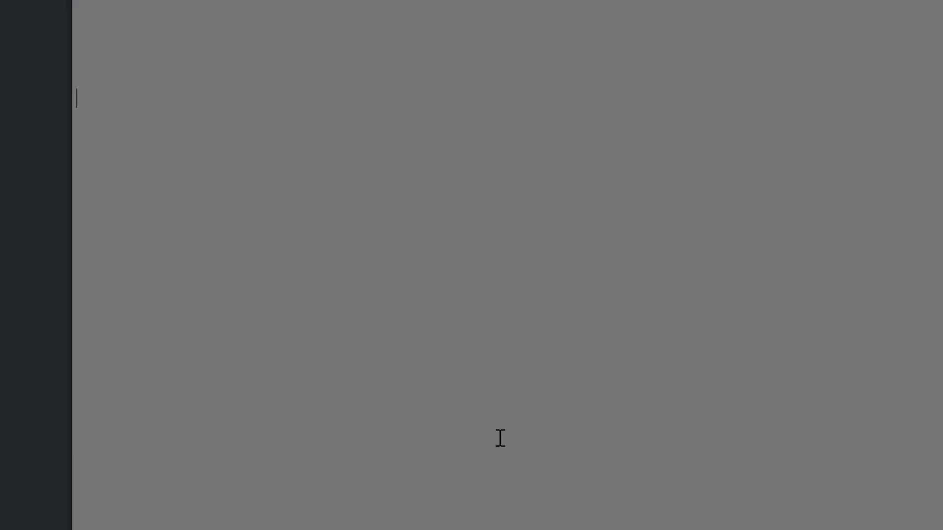
Step: Expand the 'prd' abbreviation in the blank editor to bring up its input form
{"action": "type", "text": "rd"}
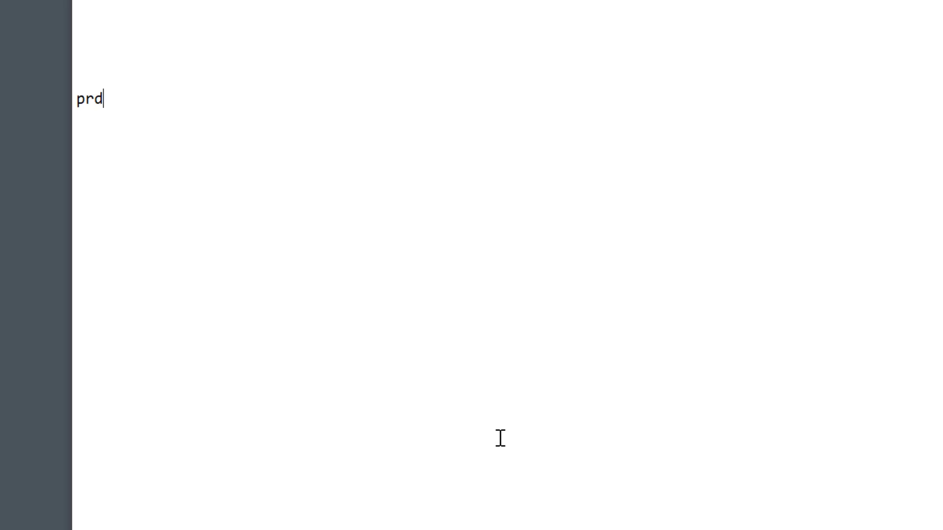
{"action": "key", "text": "space"}
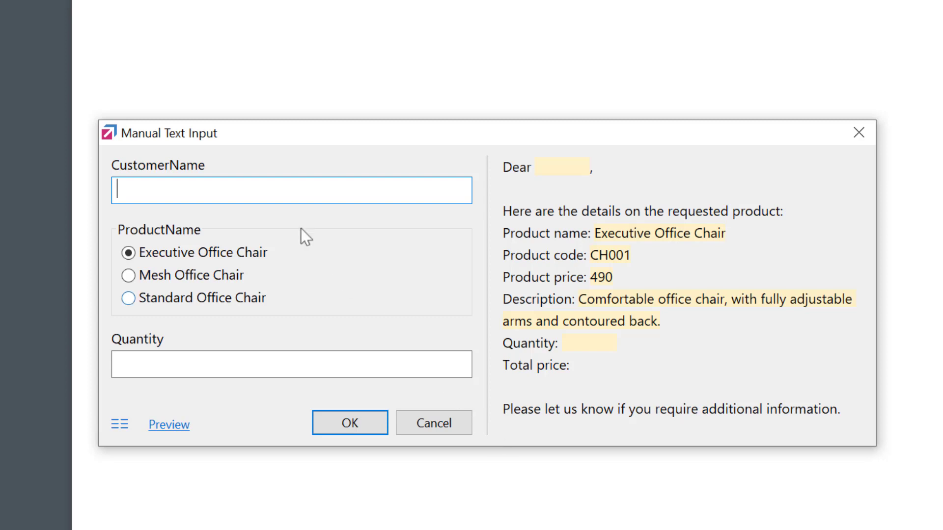
Step: Fill the prd form with the customer's name, Executive Office Chair and quantity 10, and insert it
{"action": "type", "text": "George"}
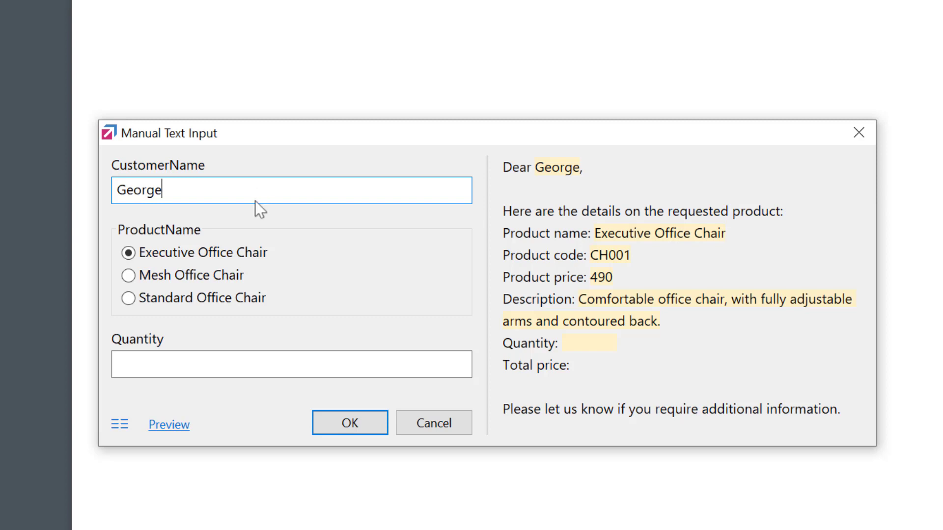
{"action": "left_click", "coordinate": [166, 282]}
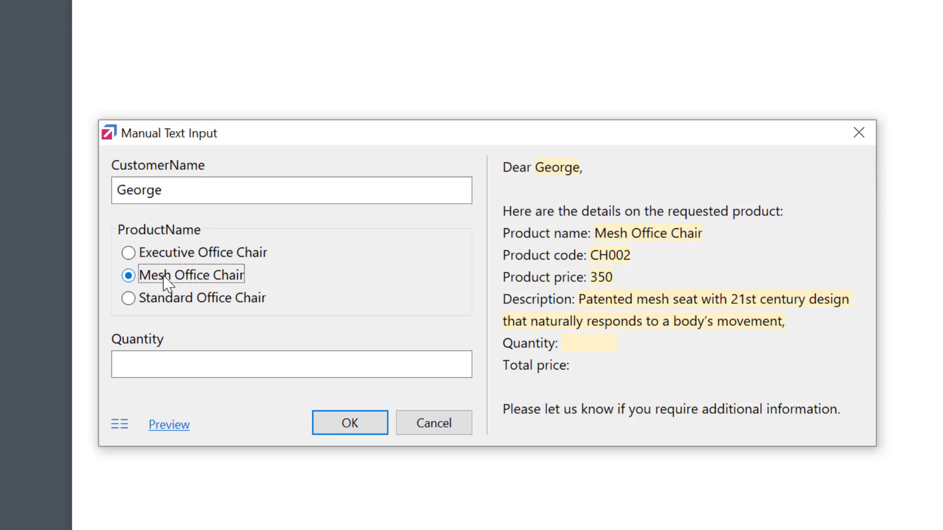
{"action": "left_click", "coordinate": [164, 307]}
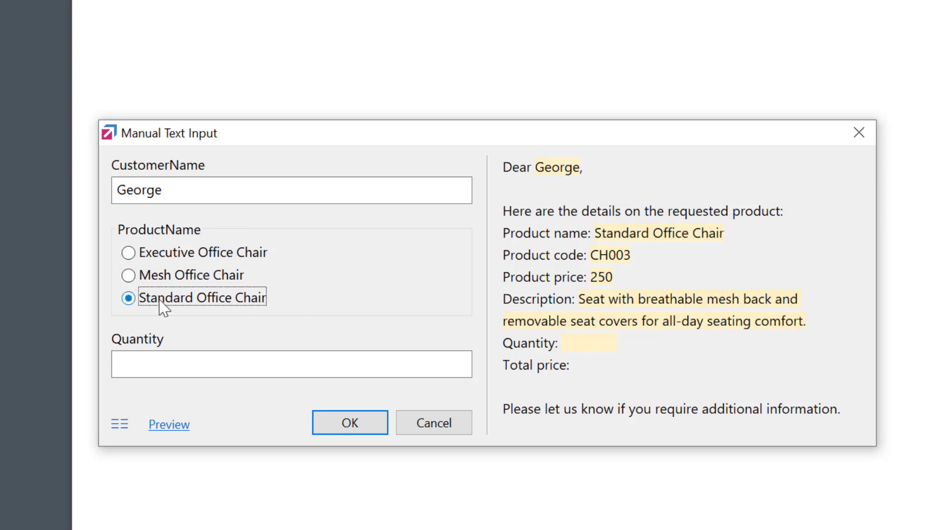
{"action": "left_click", "coordinate": [166, 261]}
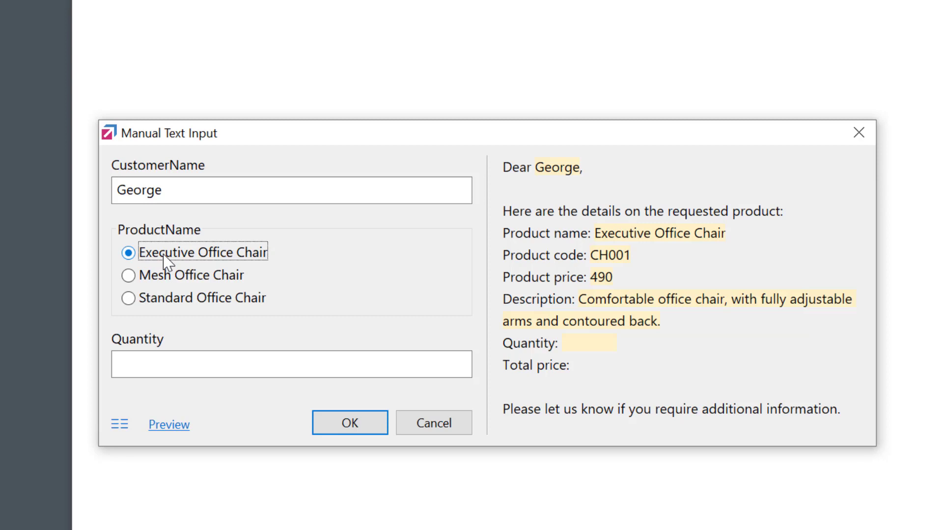
{"action": "left_click", "coordinate": [161, 362]}
{"action": "type", "text": "10"}
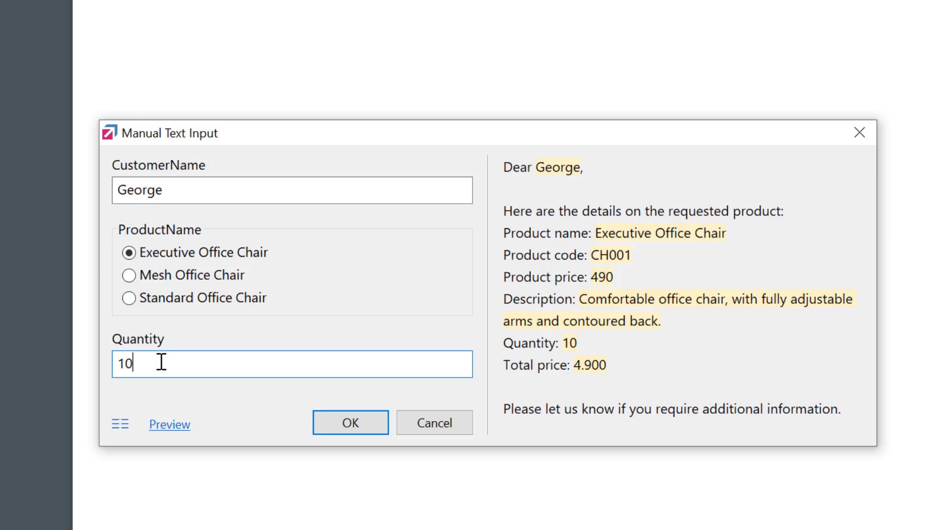
{"action": "left_click", "coordinate": [344, 426]}
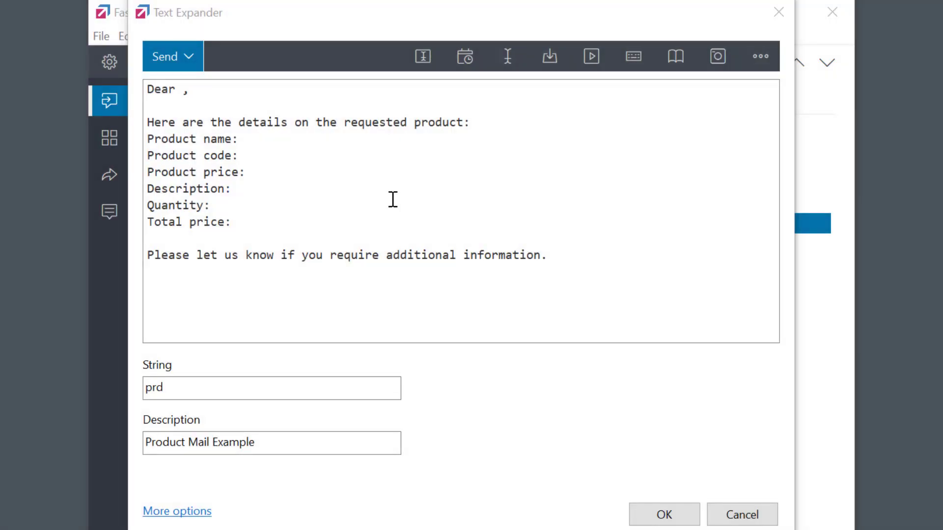
Step: Insert a CustomerName manual text input field after 'Dear' in the prd template
{"action": "left_click", "coordinate": [184, 88]}
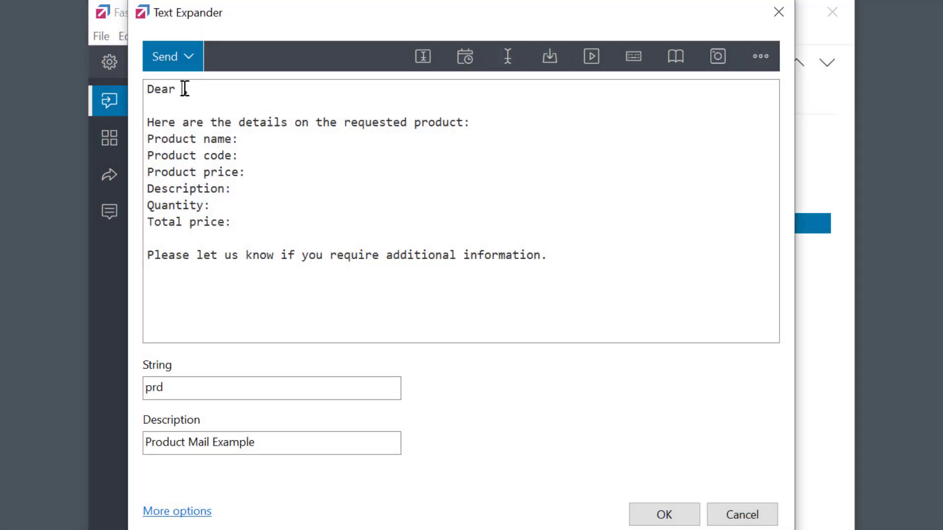
{"action": "left_click", "coordinate": [423, 57]}
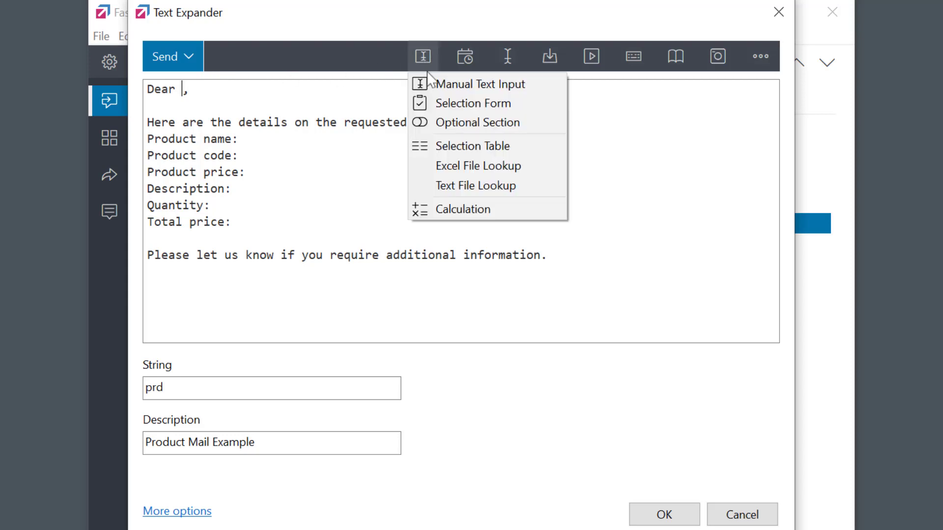
{"action": "left_click", "coordinate": [435, 84]}
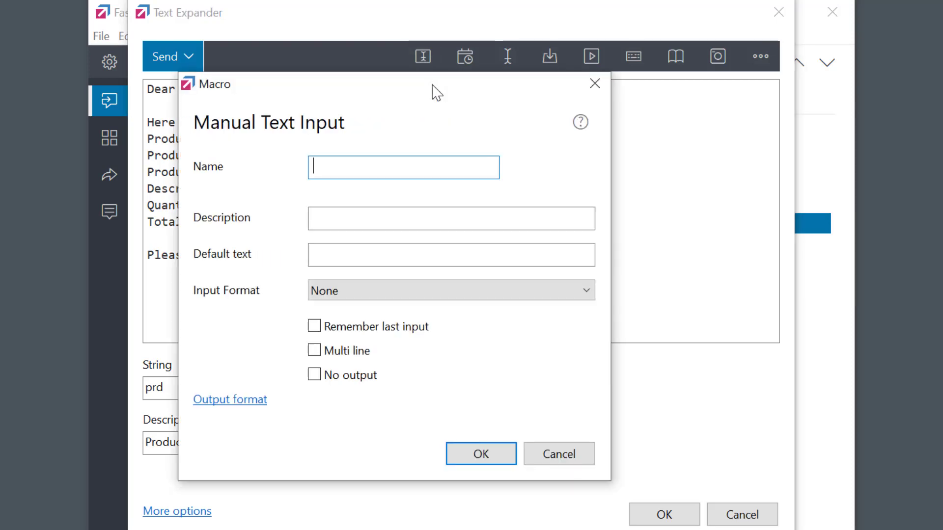
{"action": "type", "text": "CustomerName"}
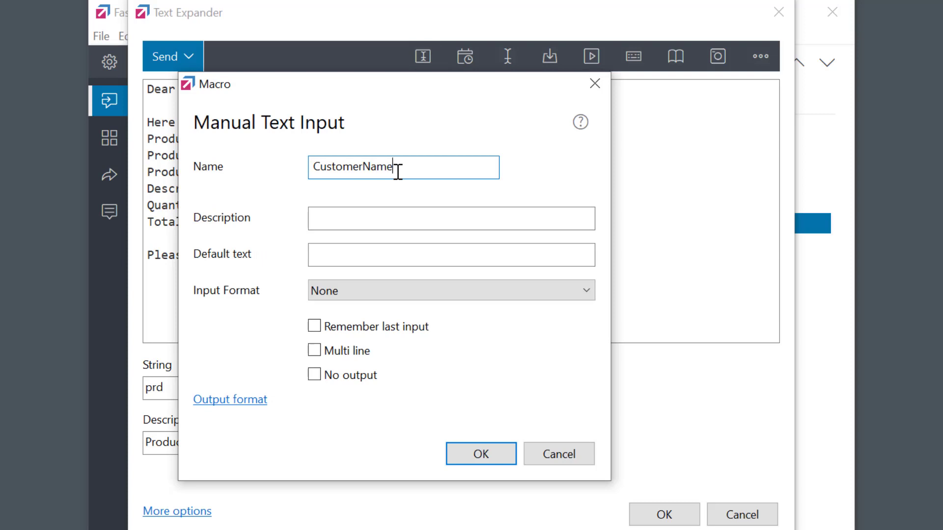
{"action": "left_click", "coordinate": [481, 454]}
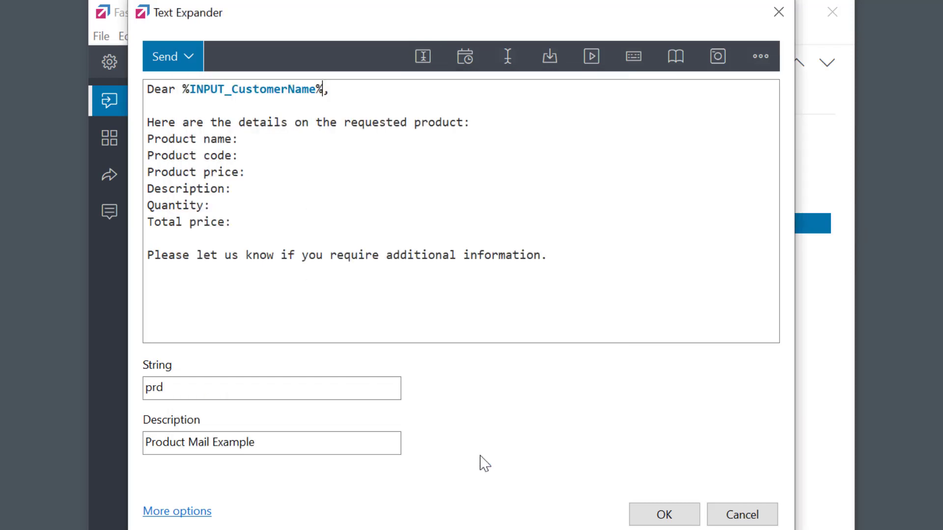
{"action": "left_click", "coordinate": [246, 142]}
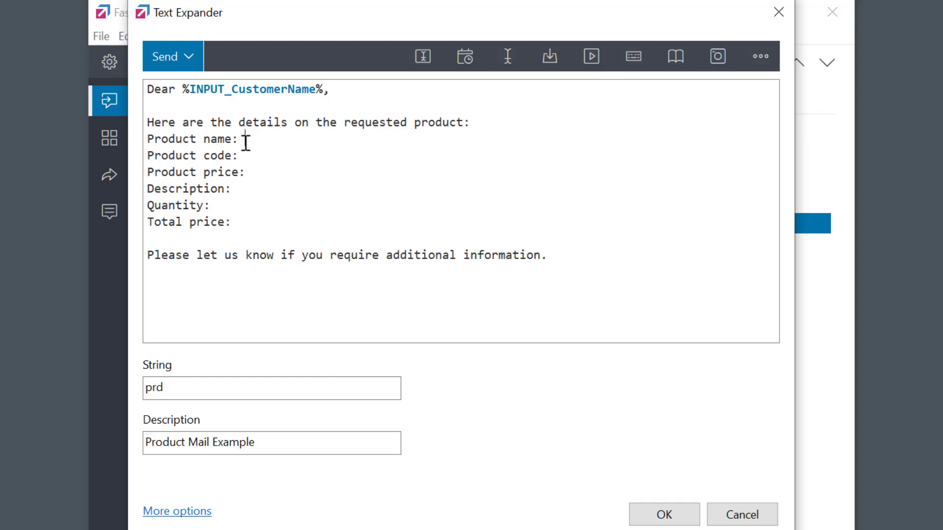
Step: Create a Radio-type selection table field named ProductName
{"action": "left_click", "coordinate": [422, 58]}
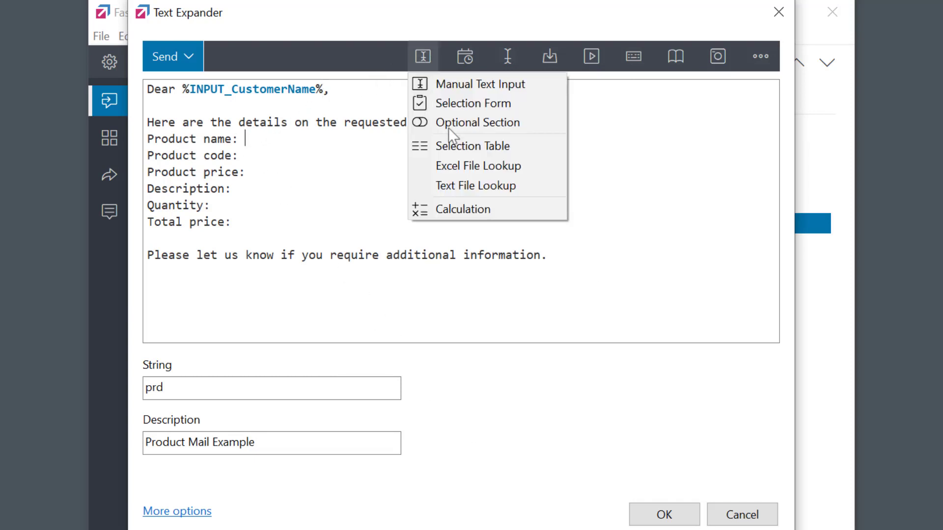
{"action": "left_click", "coordinate": [460, 155]}
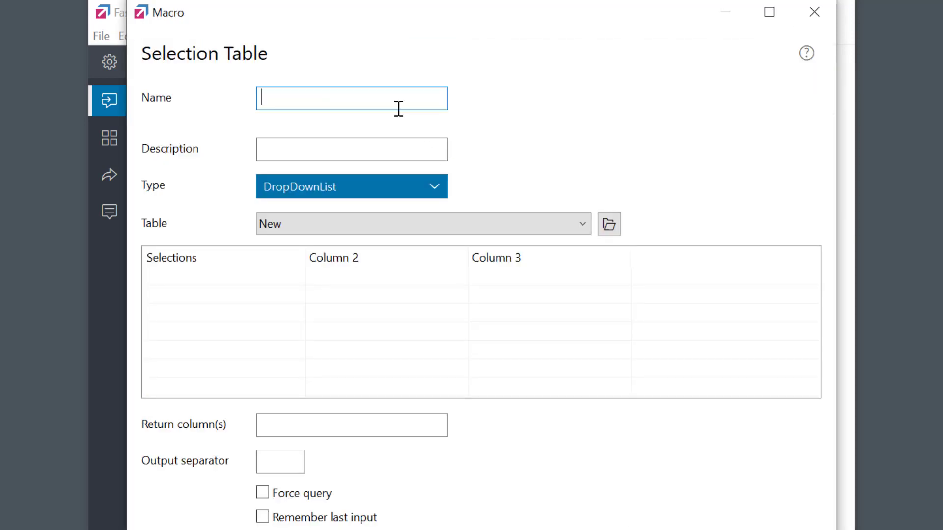
{"action": "type", "text": "ProductName"}
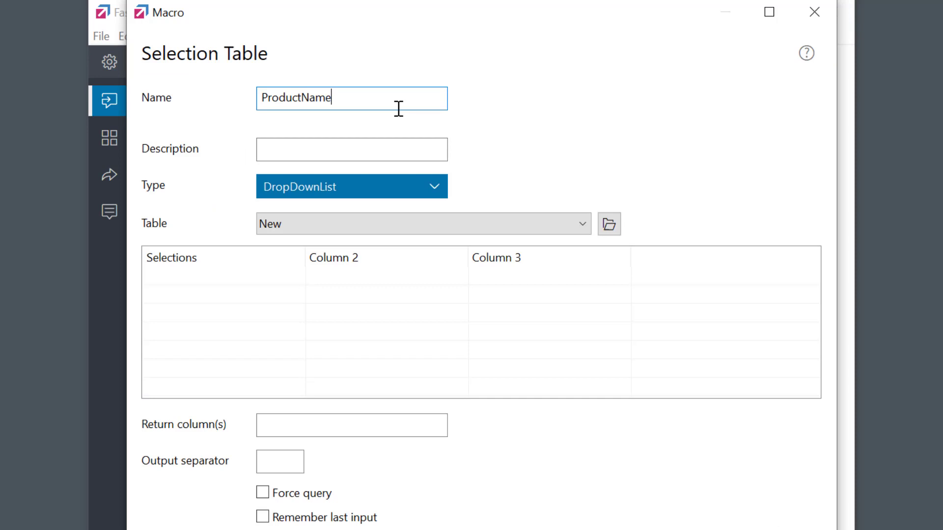
{"action": "left_click", "coordinate": [376, 191]}
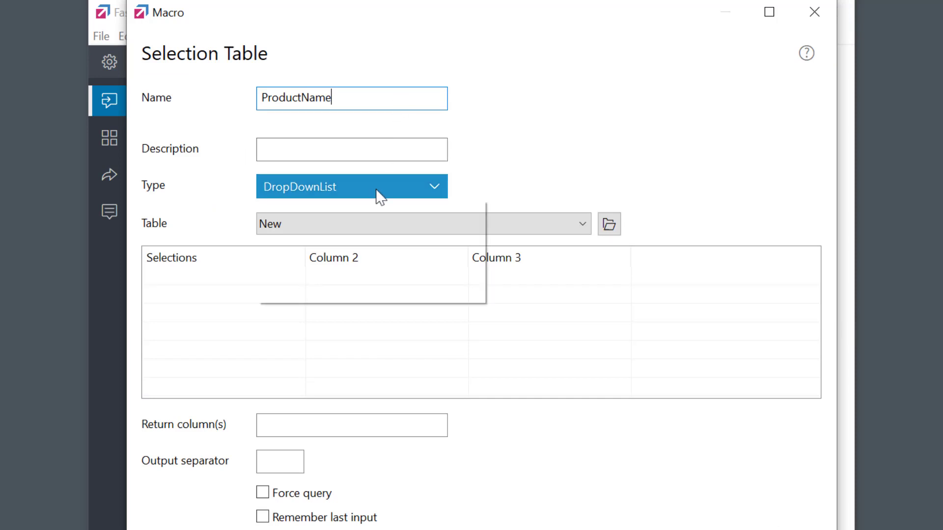
{"action": "left_click", "coordinate": [364, 265]}
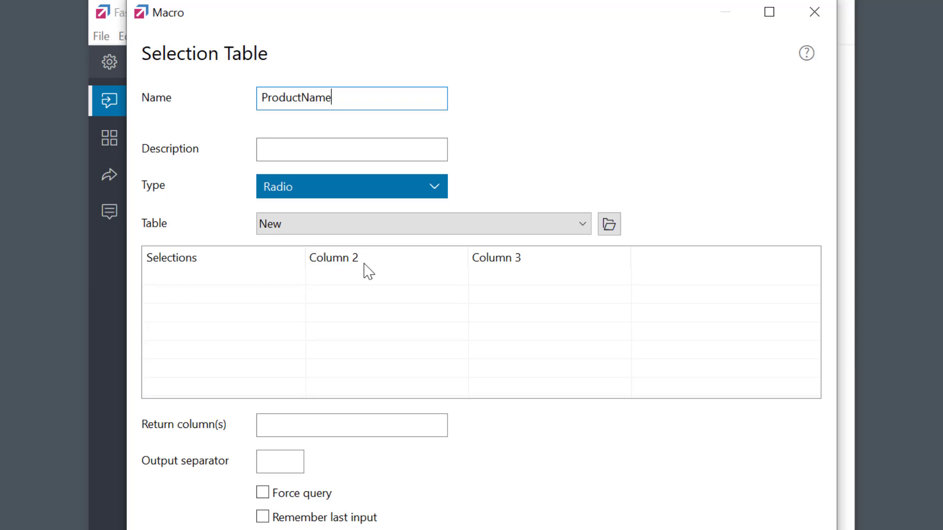
Step: Add table rows Executive Office Chair, Mesh Office Chair and Standard Office Chair
{"action": "double_click", "coordinate": [244, 278]}
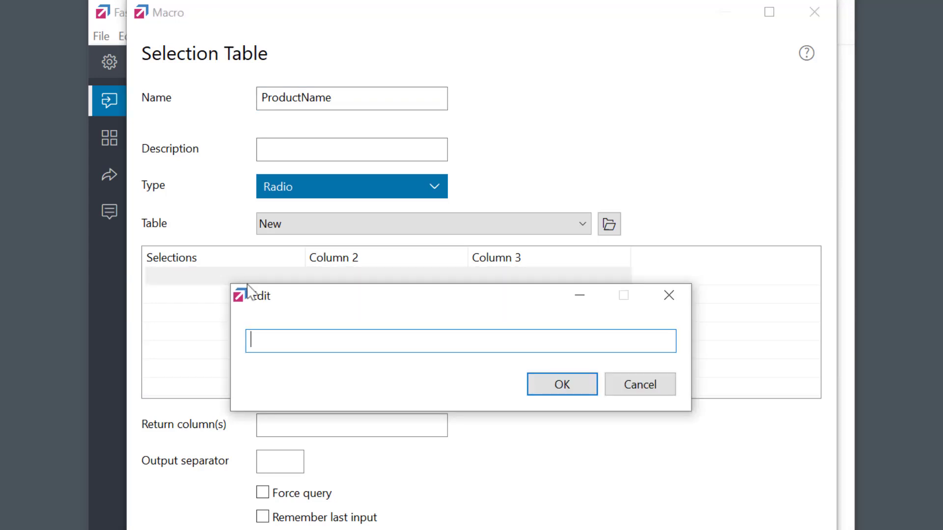
{"action": "type", "text": "Executive Office Chair"}
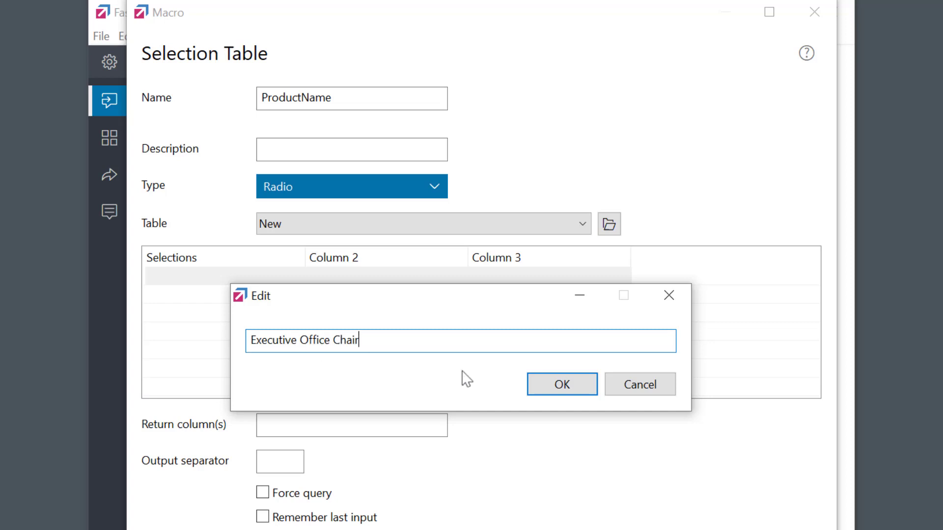
{"action": "left_click", "coordinate": [551, 385]}
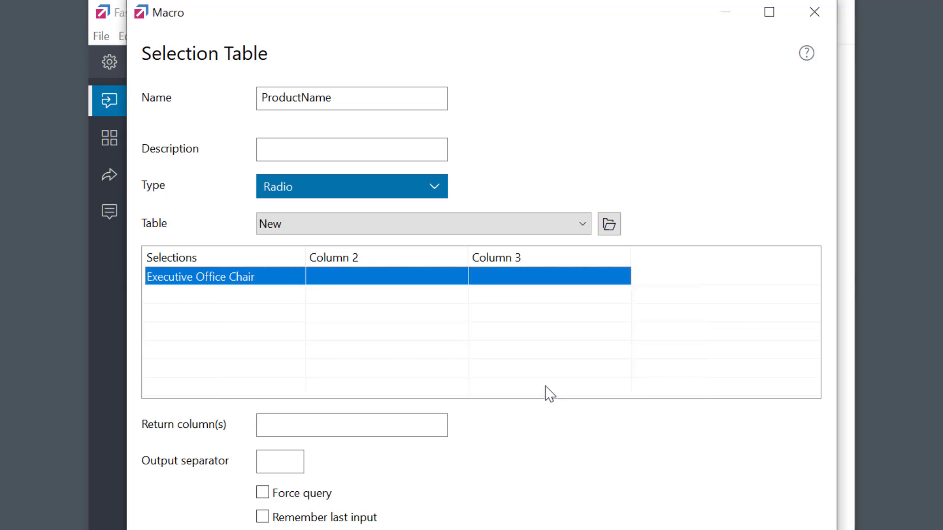
{"action": "double_click", "coordinate": [268, 300]}
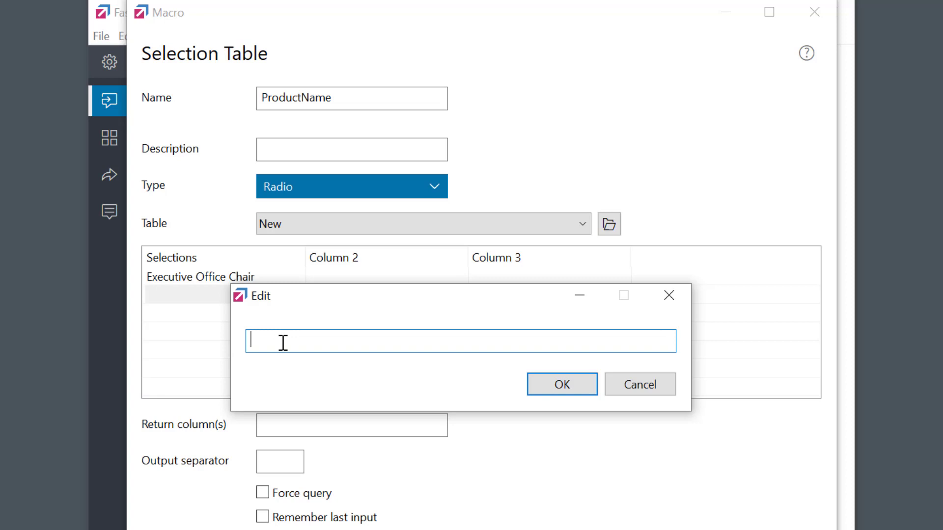
{"action": "type", "text": "Mesh Office Chair"}
{"action": "left_click", "coordinate": [558, 386]}
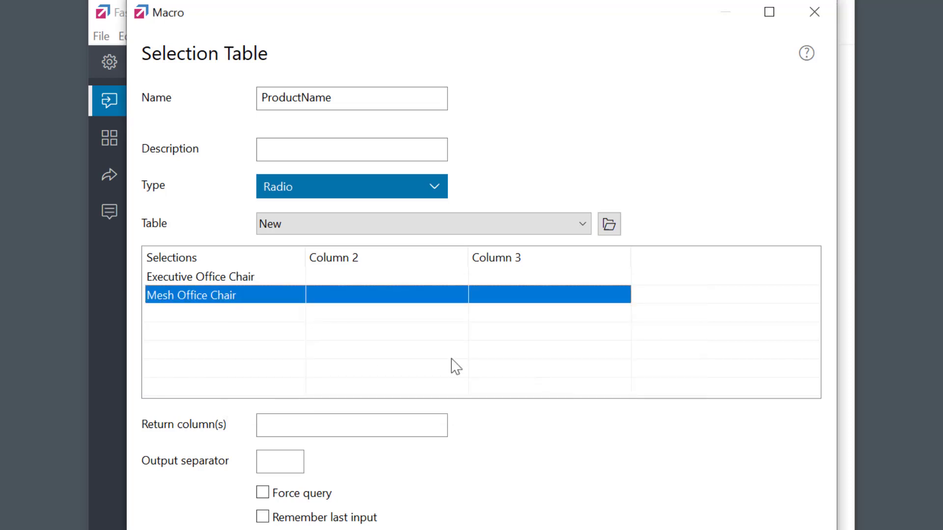
{"action": "double_click", "coordinate": [272, 323]}
{"action": "type", "text": "Standard Office Chair"}
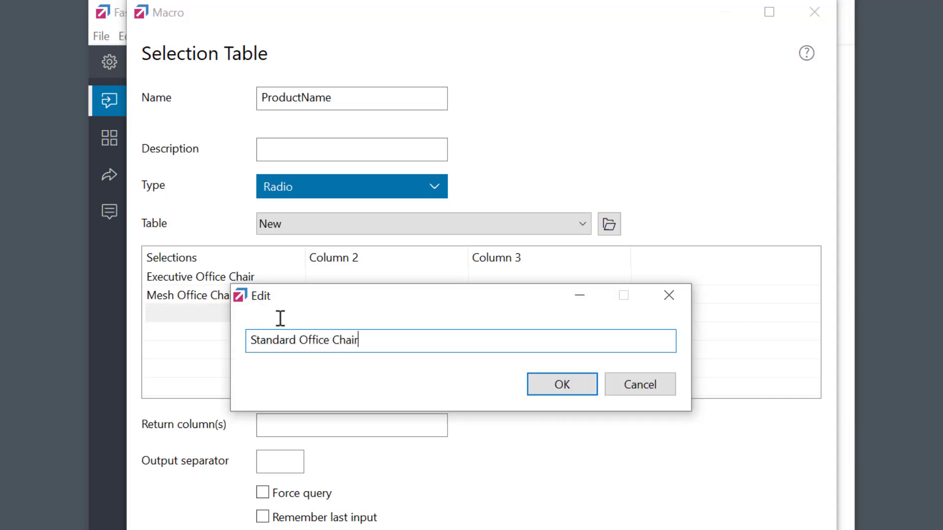
{"action": "left_click", "coordinate": [561, 390]}
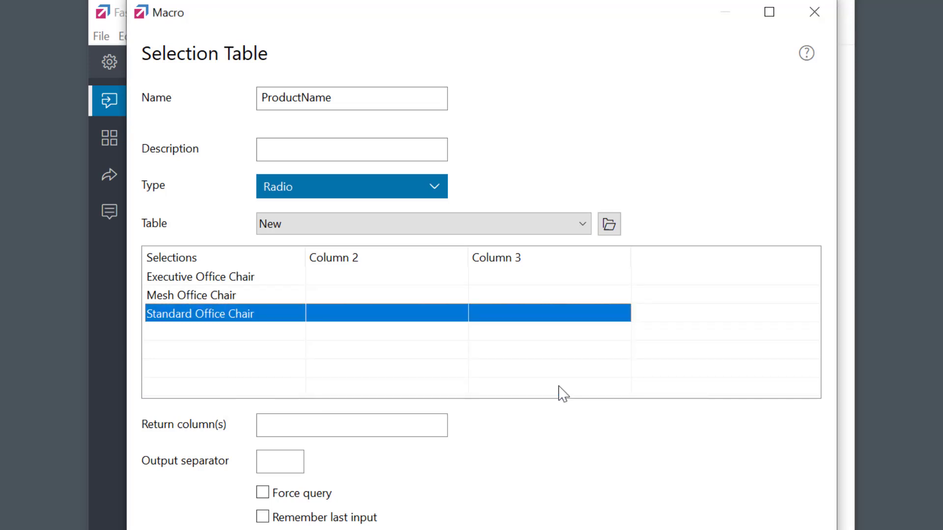
{"action": "double_click", "coordinate": [371, 278]}
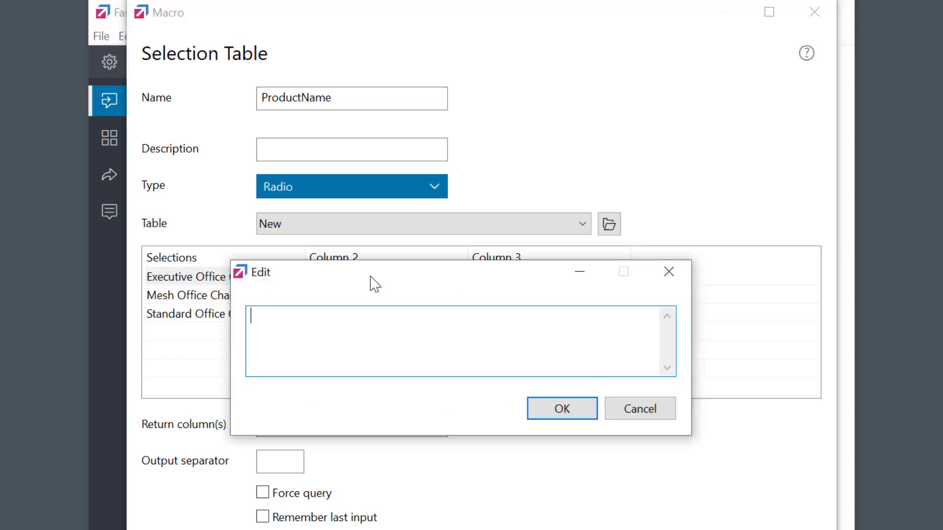
Step: Give the three chairs product codes CH001, CH002 and CH003
{"action": "type", "text": "CH001"}
{"action": "left_click", "coordinate": [562, 409]}
{"action": "double_click", "coordinate": [361, 297]}
{"action": "type", "text": "CH002"}
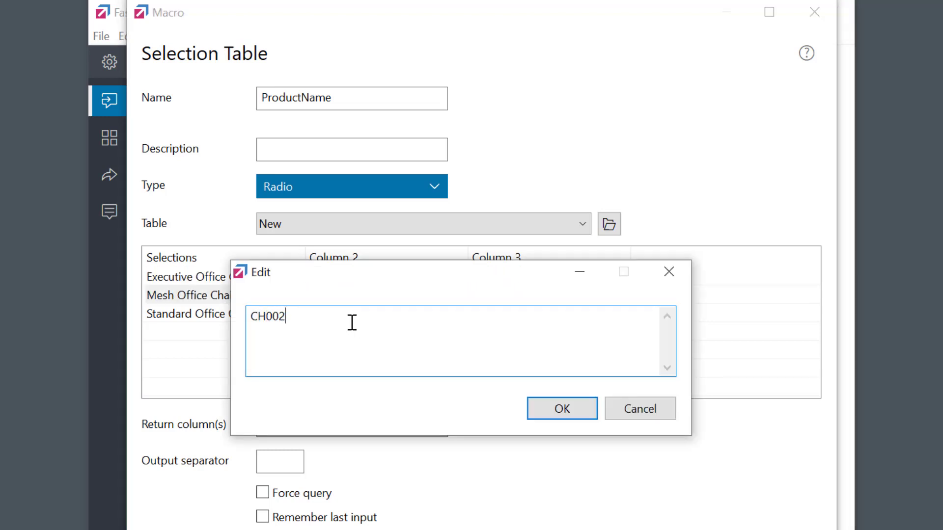
{"action": "left_click", "coordinate": [550, 409]}
{"action": "double_click", "coordinate": [358, 315]}
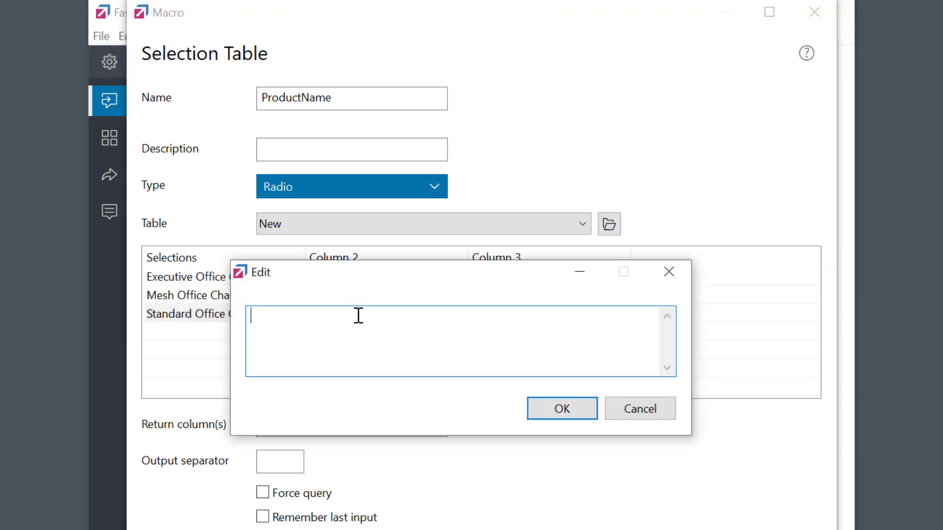
{"action": "type", "text": "CH003"}
{"action": "left_click", "coordinate": [562, 413]}
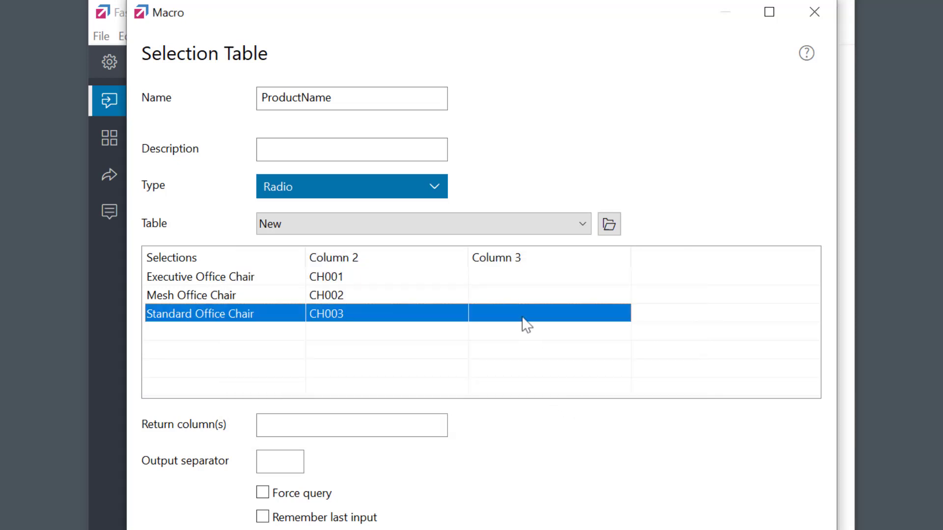
Step: Enter price 490 for the Executive Office Chair
{"action": "double_click", "coordinate": [506, 276]}
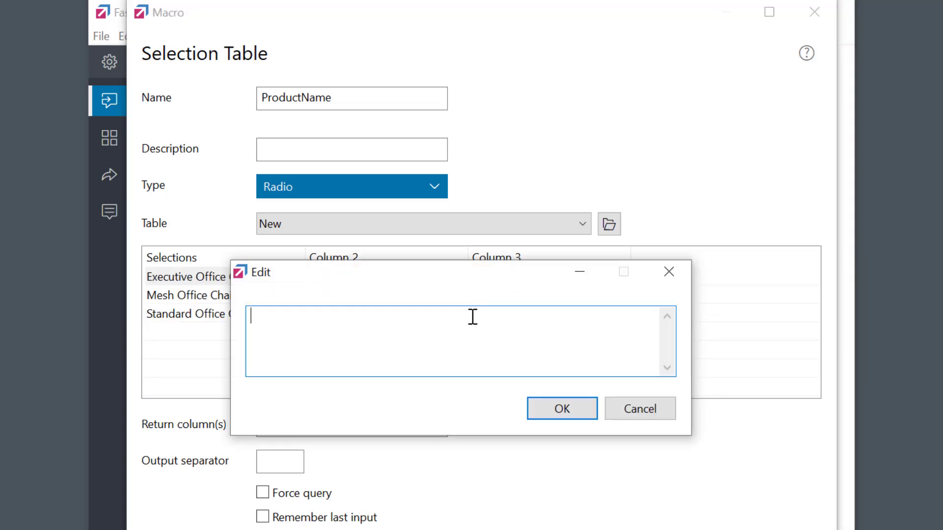
{"action": "type", "text": "490"}
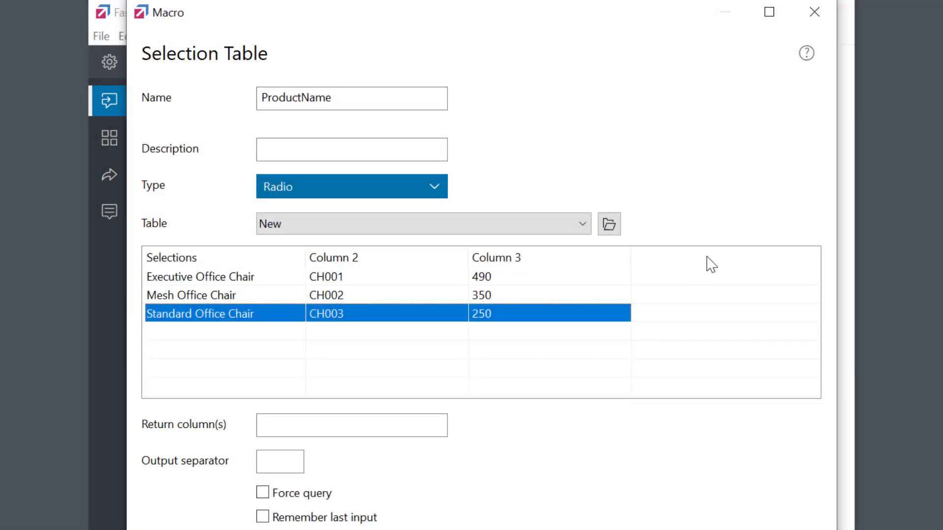
{"action": "right_click", "coordinate": [707, 258]}
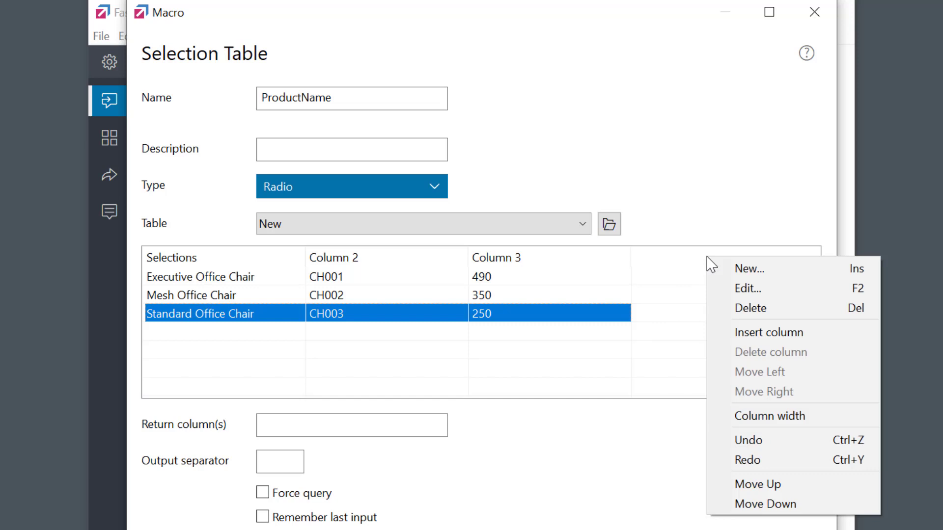
Step: Add a description column, giving Executive Office Chair 'Comfortable office chair, with fully adjustable arms and contoured back.'
{"action": "left_click", "coordinate": [759, 334]}
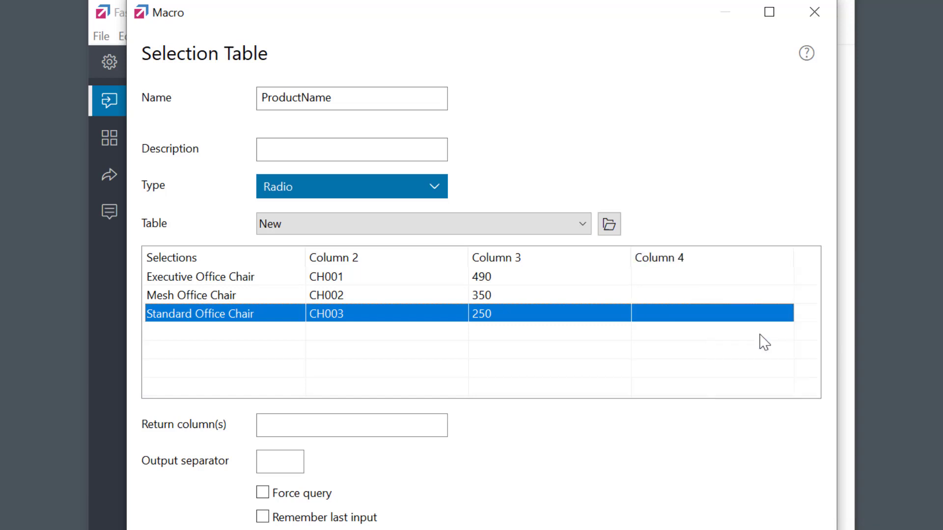
{"action": "left_click", "coordinate": [678, 279]}
{"action": "double_click", "coordinate": [680, 283]}
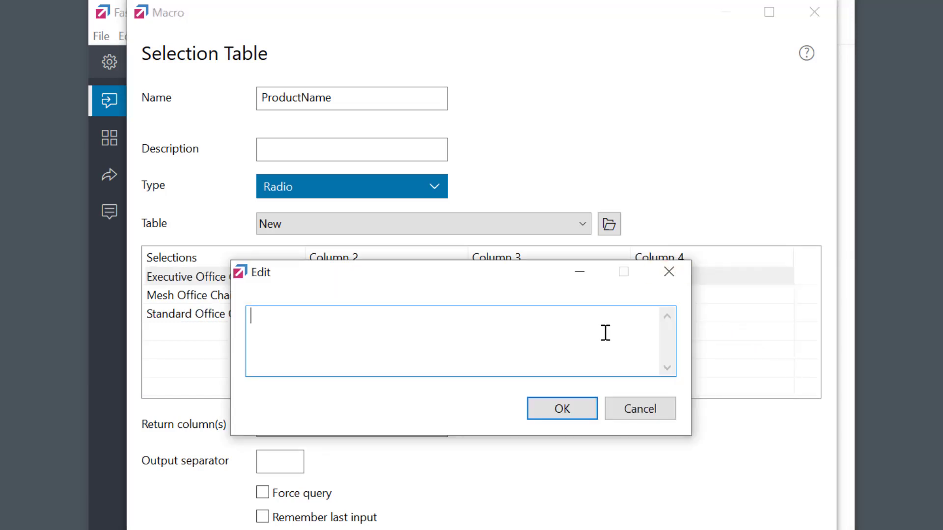
{"action": "type", "text": "Comfortable office chair, with fully adjustable arms and contoured back."}
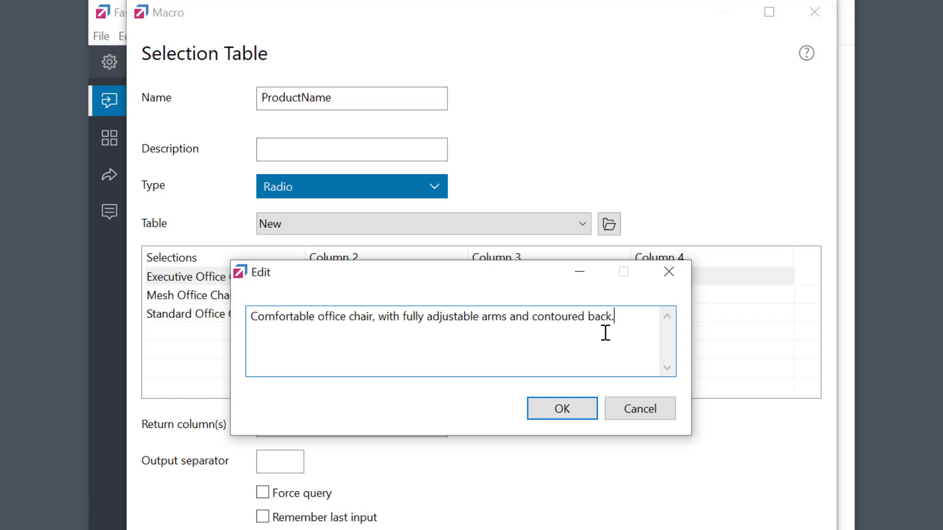
{"action": "left_click", "coordinate": [561, 409]}
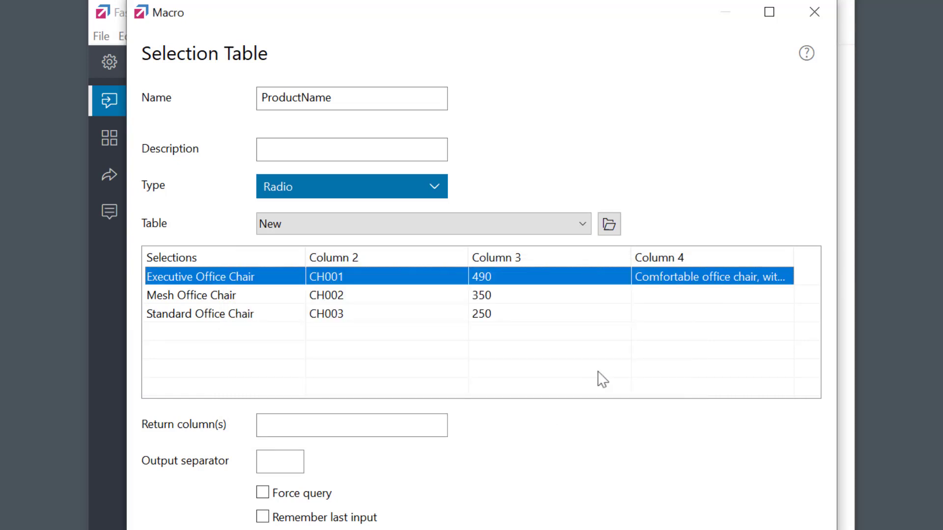
{"action": "double_click", "coordinate": [685, 299]}
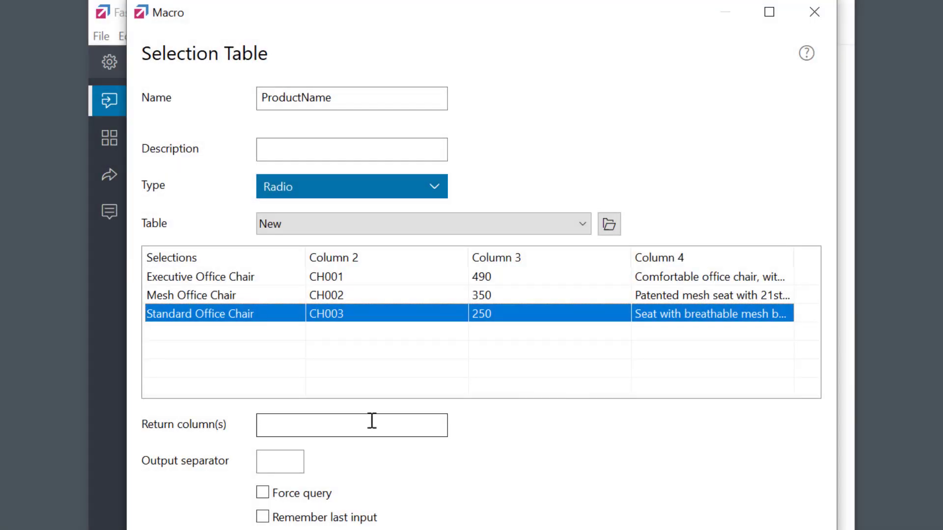
Step: Set the ProductName field to return column 1 and save the table as Chairs
{"action": "left_click", "coordinate": [306, 426]}
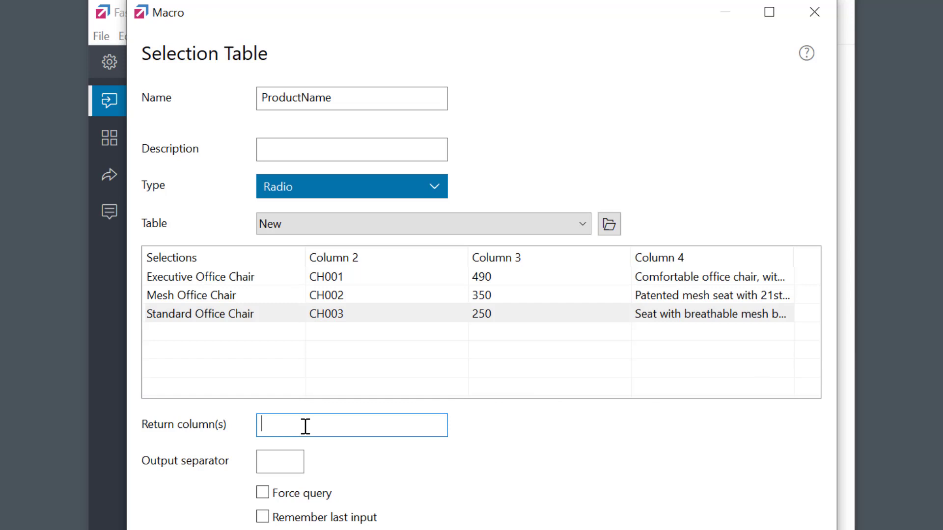
{"action": "type", "text": "1"}
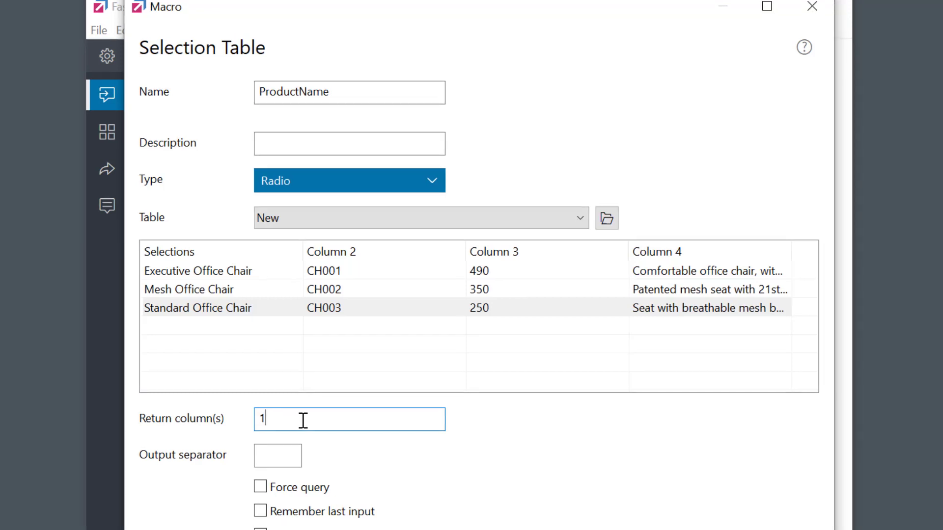
{"action": "left_click", "coordinate": [682, 505]}
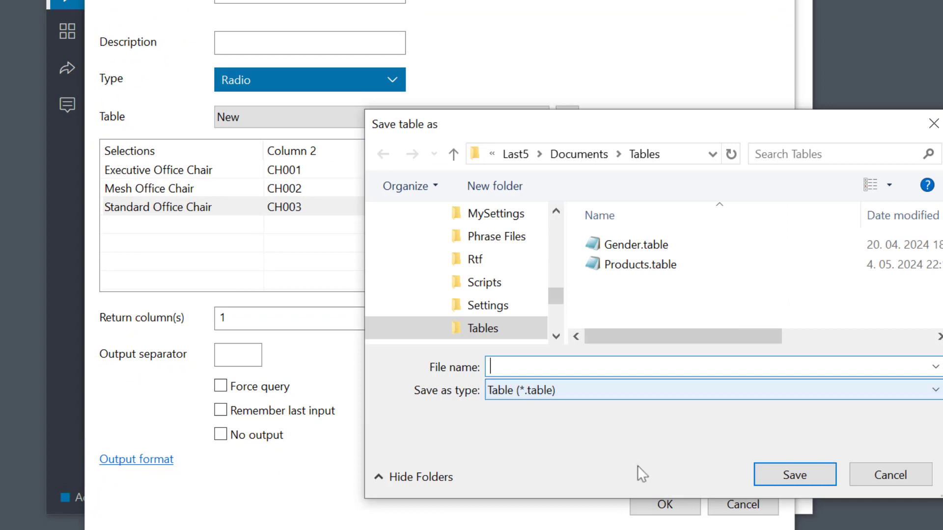
{"action": "type", "text": "Chairs"}
{"action": "left_click", "coordinate": [794, 475]}
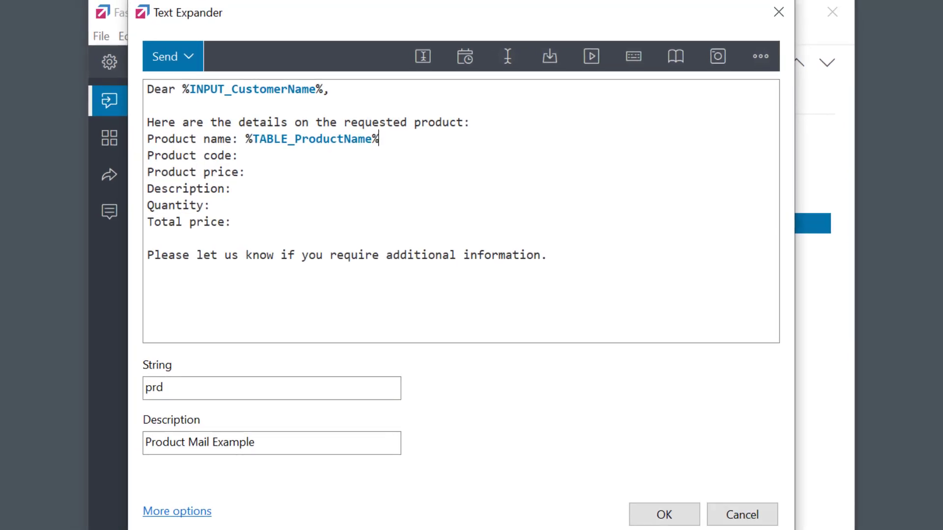
Step: Insert a ProductCode selection table after 'Product code:' using Chairs, returning column 2
{"action": "left_click", "coordinate": [249, 157]}
{"action": "left_click", "coordinate": [421, 57]}
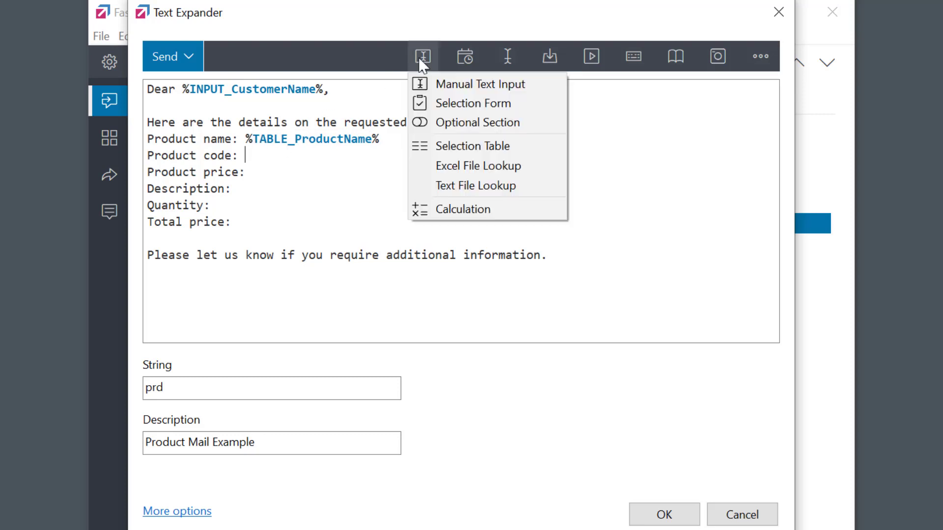
{"action": "left_click", "coordinate": [464, 152]}
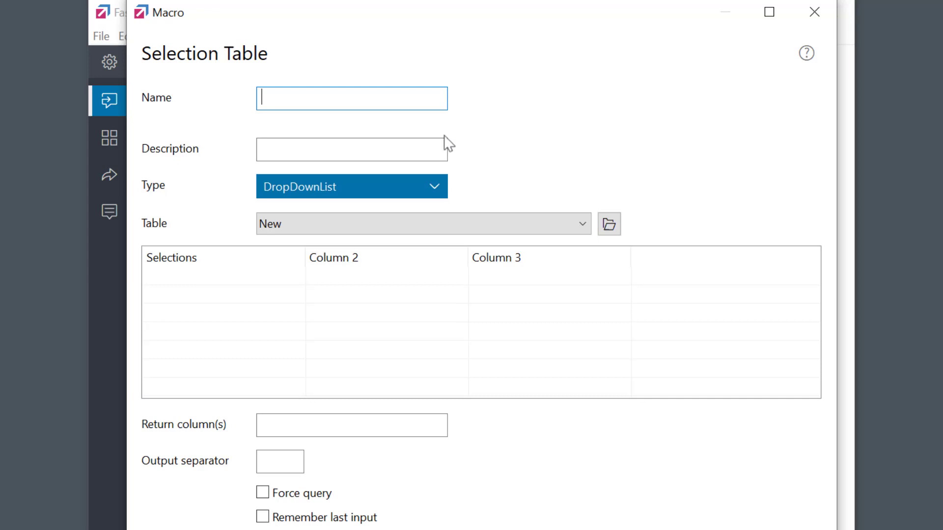
{"action": "type", "text": "ProductCode"}
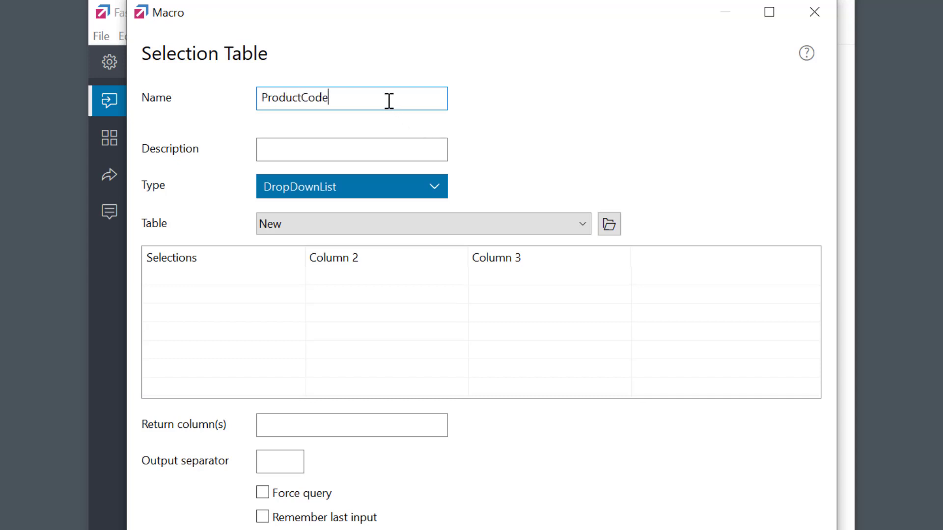
{"action": "left_click", "coordinate": [411, 224]}
{"action": "left_click", "coordinate": [401, 263]}
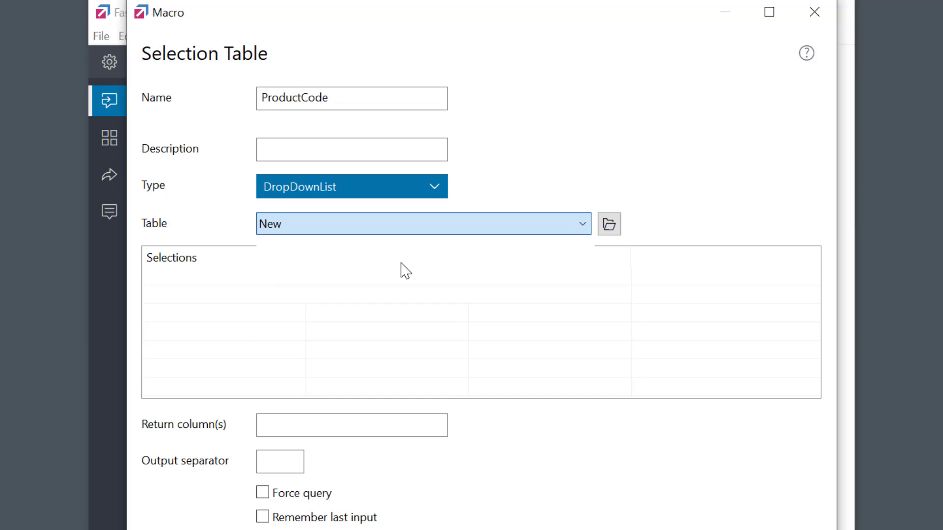
{"action": "left_click", "coordinate": [321, 421]}
{"action": "type", "text": "2"}
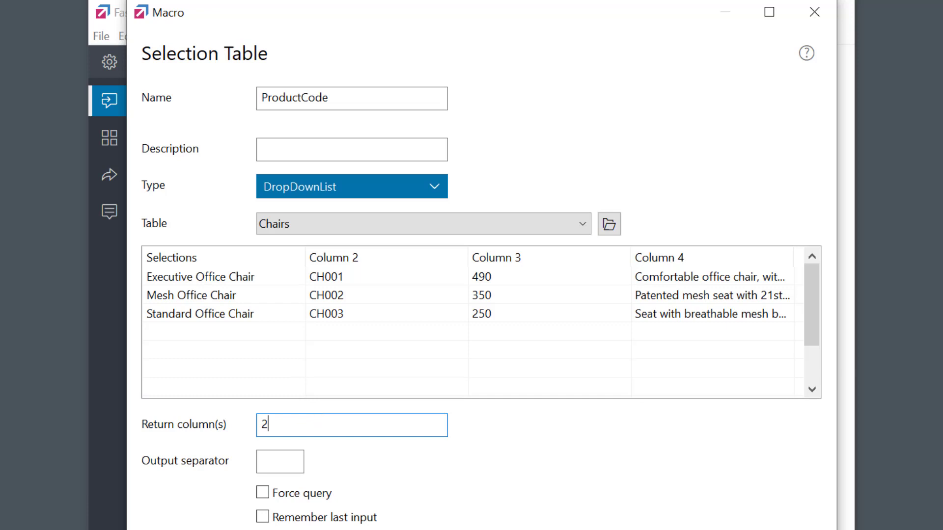
{"action": "left_click", "coordinate": [521, 529]}
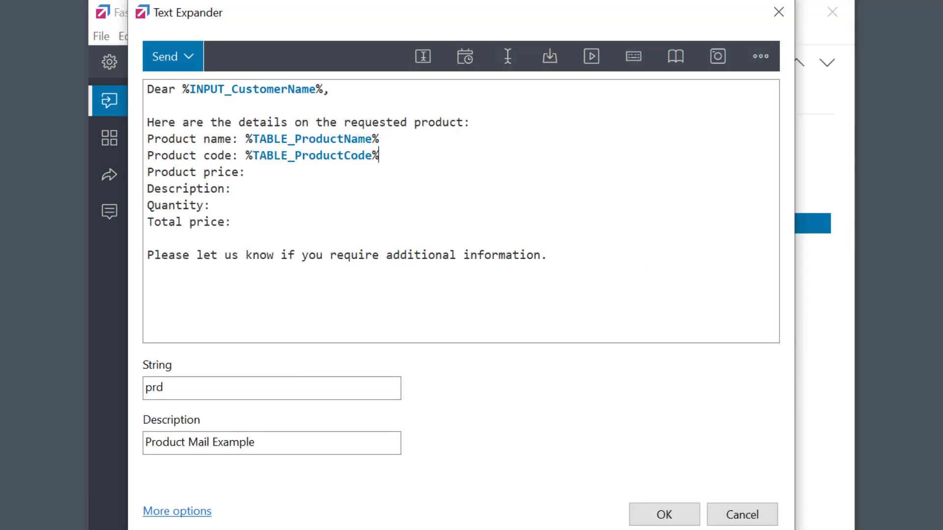
Step: Add a ProductPrice field returning column 3 and the TotalPrice calculation, then re-expand prd with the customer's name
{"action": "left_click", "coordinate": [264, 172]}
{"action": "left_click", "coordinate": [426, 60]}
{"action": "left_click", "coordinate": [457, 144]}
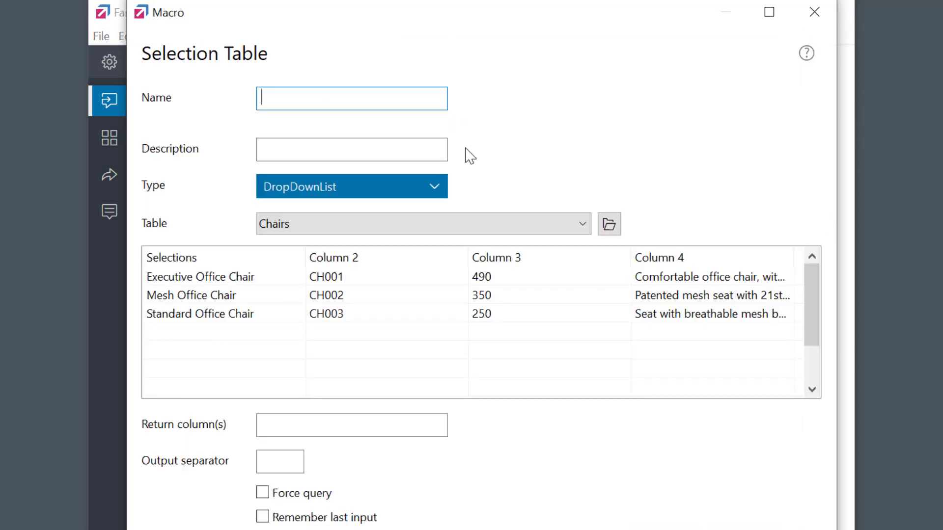
{"action": "type", "text": "ProductPrice"}
{"action": "left_click", "coordinate": [304, 423]}
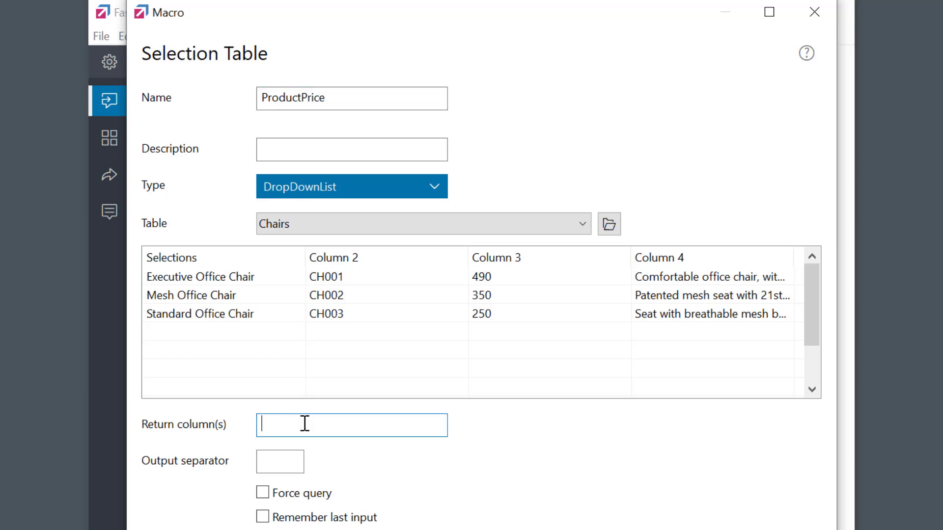
{"action": "type", "text": "3"}
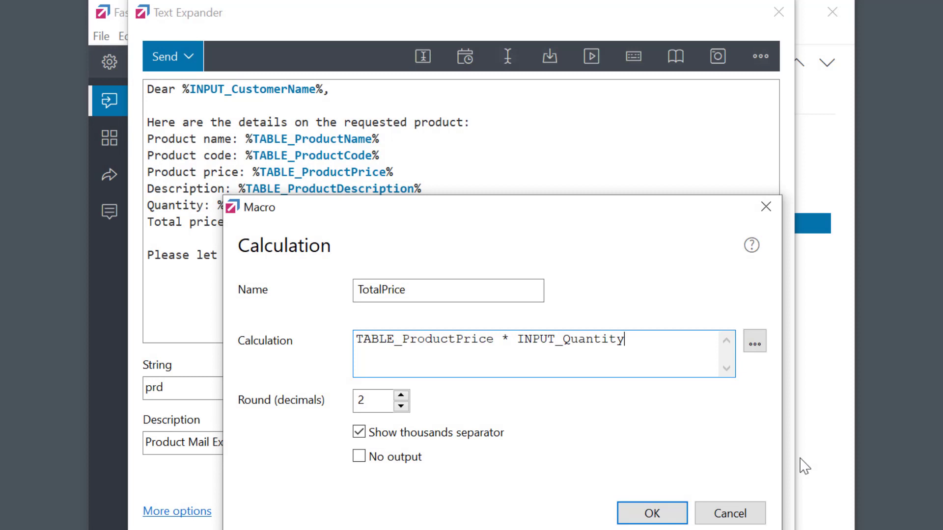
{"action": "left_click", "coordinate": [652, 513]}
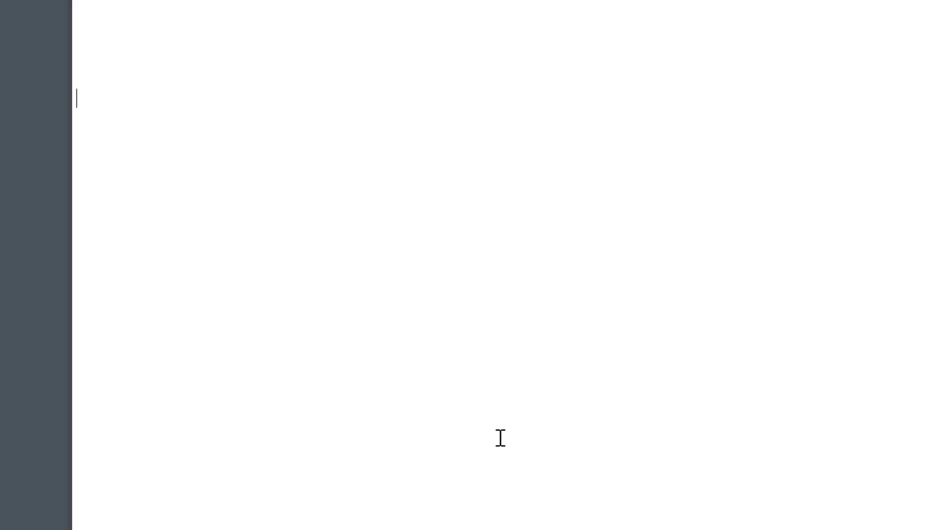
{"action": "type", "text": "prd"}
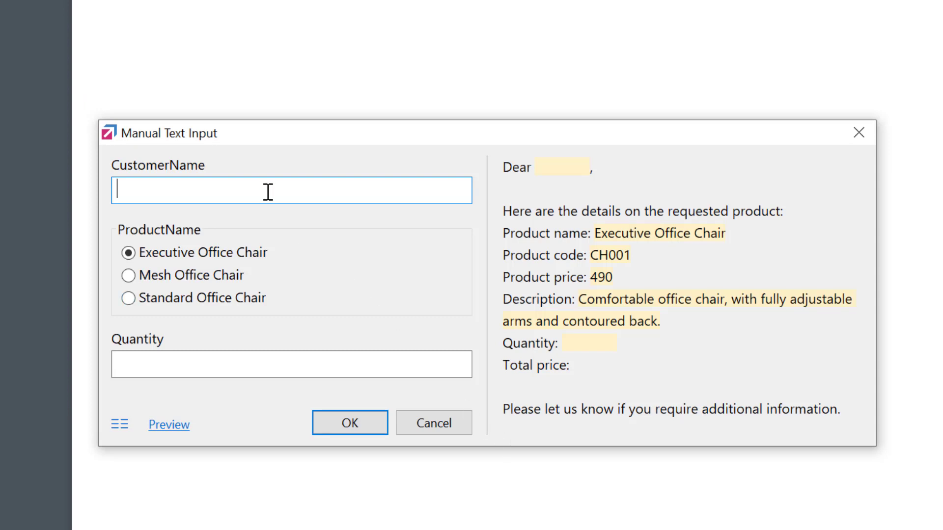
{"action": "type", "text": "George"}
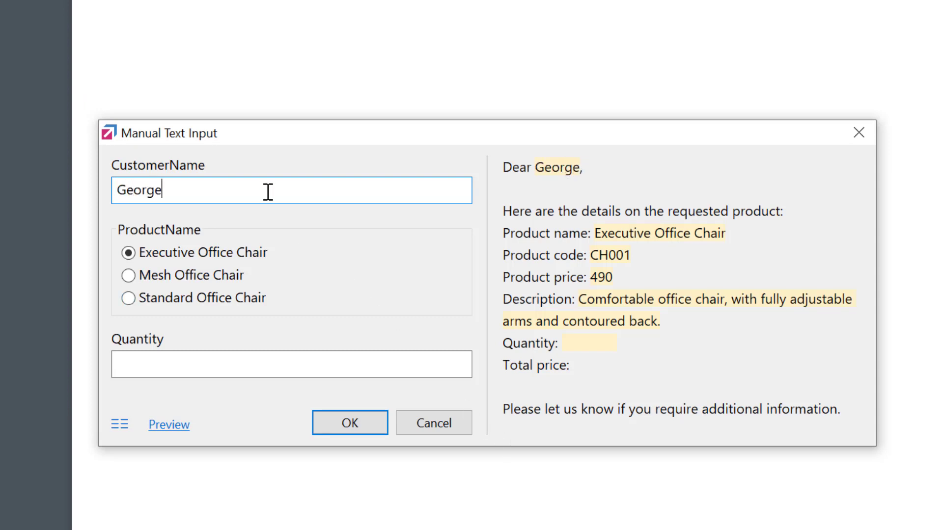
Step: Select Executive Office Chair with quantity 10 and insert the letter totalling 4.900
{"action": "left_click", "coordinate": [163, 275]}
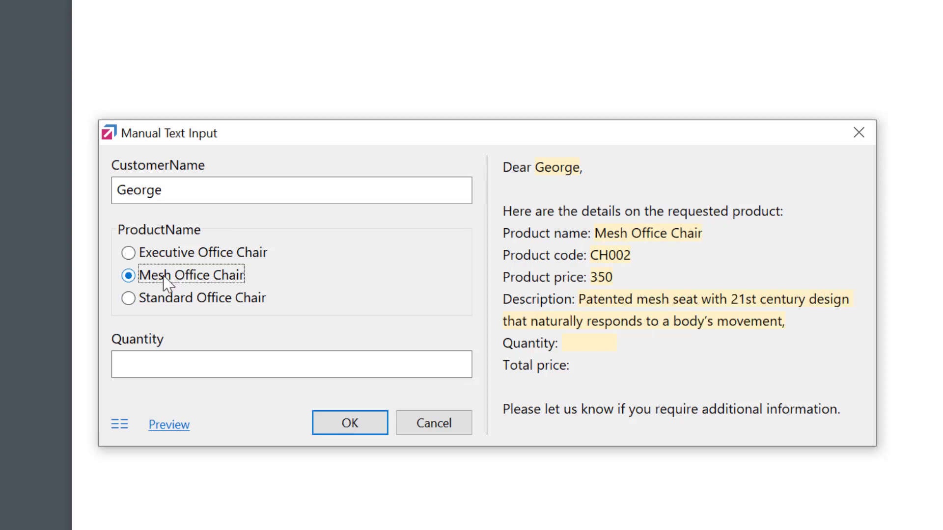
{"action": "left_click", "coordinate": [160, 300]}
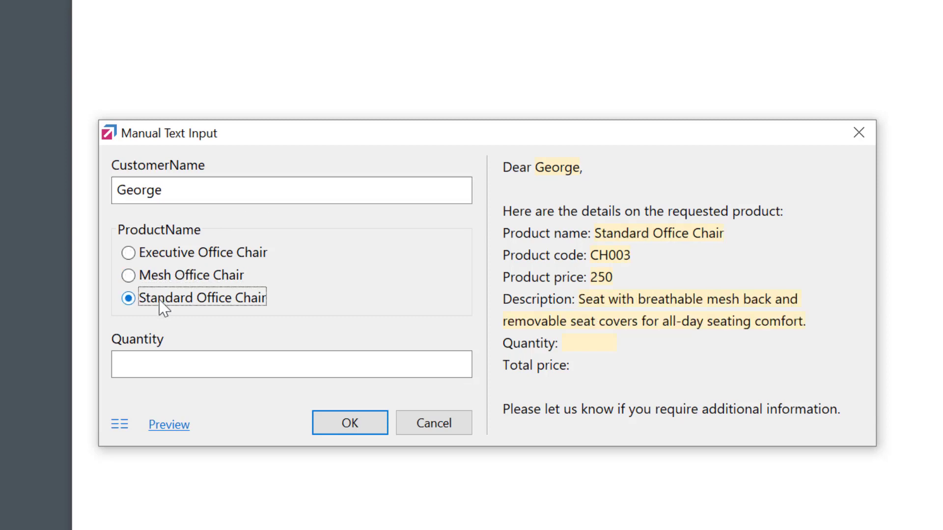
{"action": "left_click", "coordinate": [166, 257]}
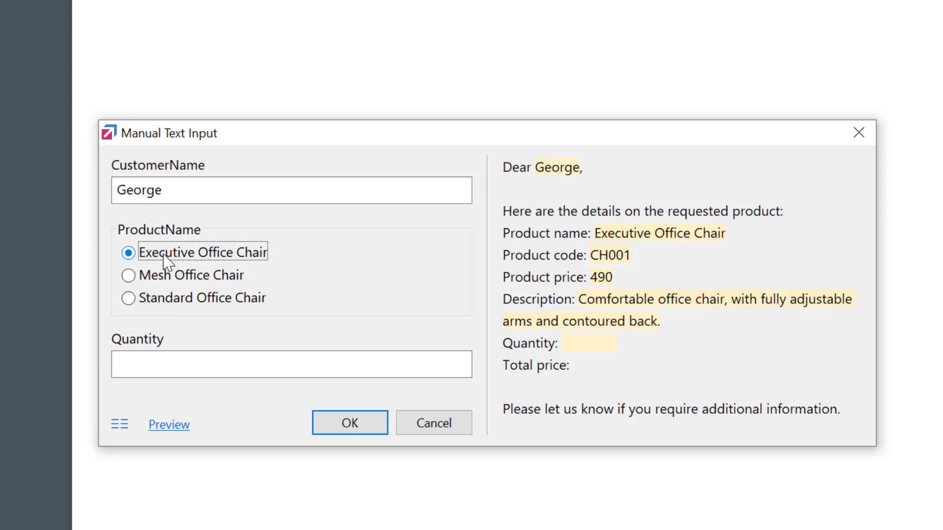
{"action": "left_click", "coordinate": [161, 363]}
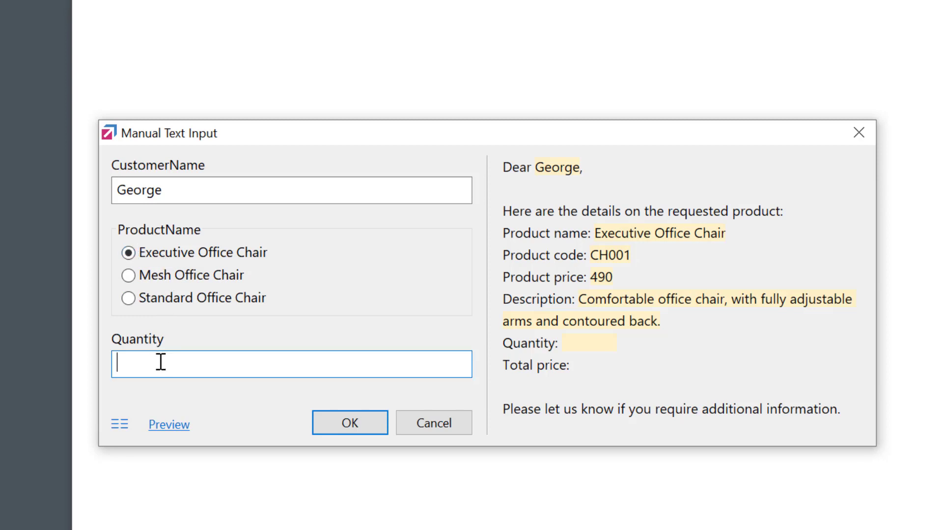
{"action": "type", "text": "10"}
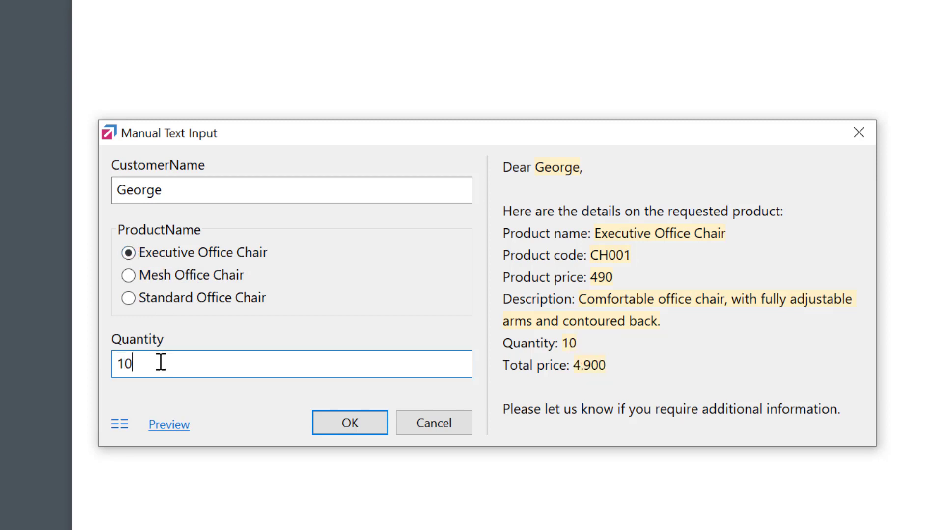
{"action": "left_click", "coordinate": [349, 424]}
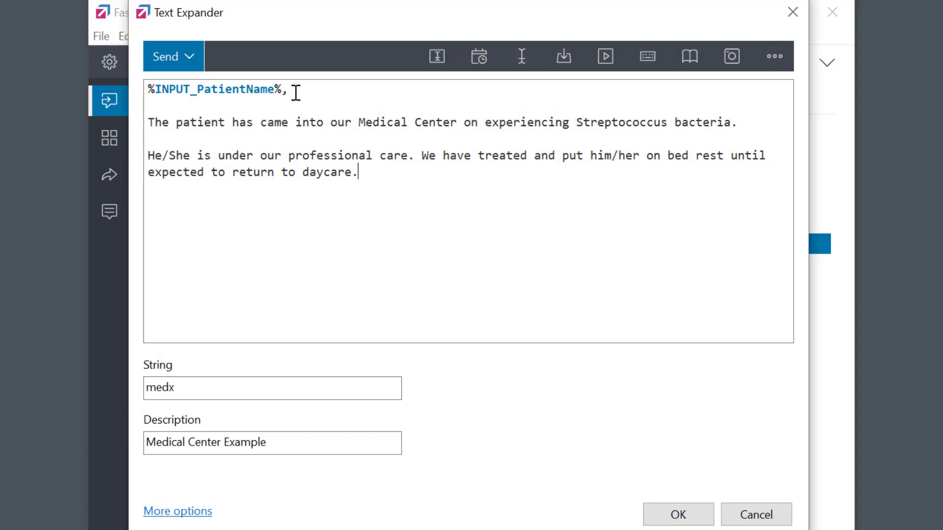
Step: Insert a Radio selection field named Gender from the saved Gender table, returning column 1
{"action": "left_click", "coordinate": [434, 56]}
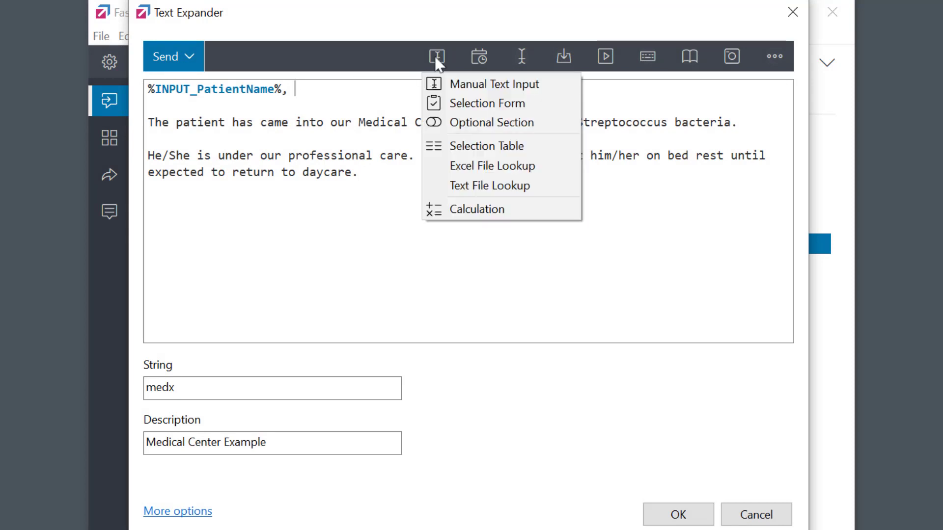
{"action": "left_click", "coordinate": [467, 148]}
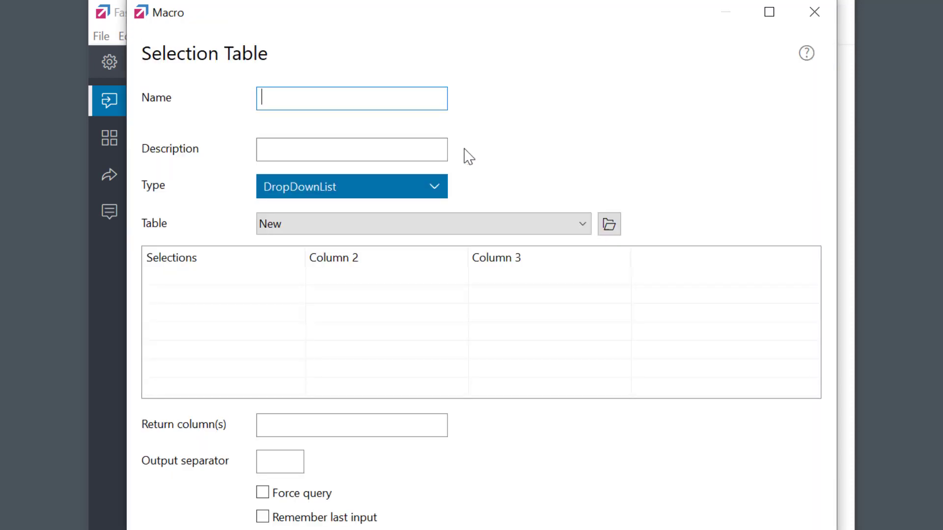
{"action": "type", "text": "Gender"}
{"action": "left_click", "coordinate": [370, 184]}
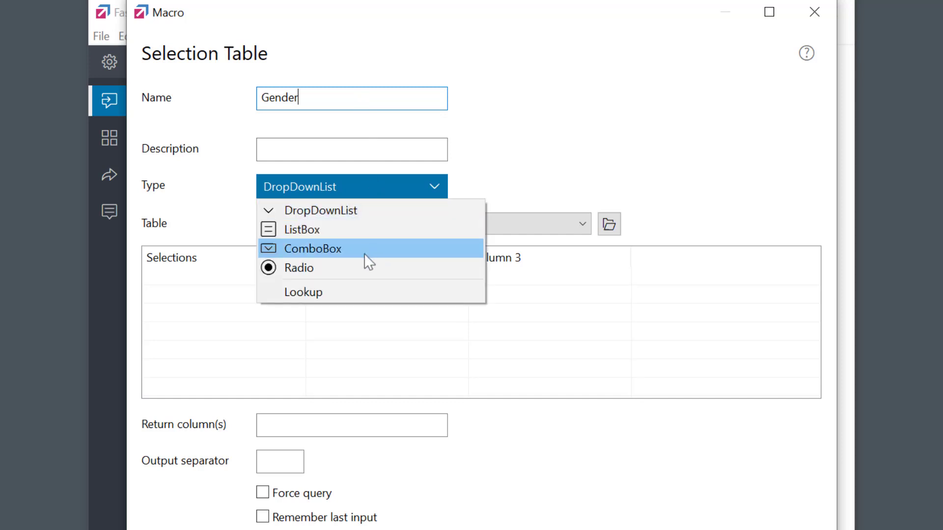
{"action": "left_click", "coordinate": [364, 269]}
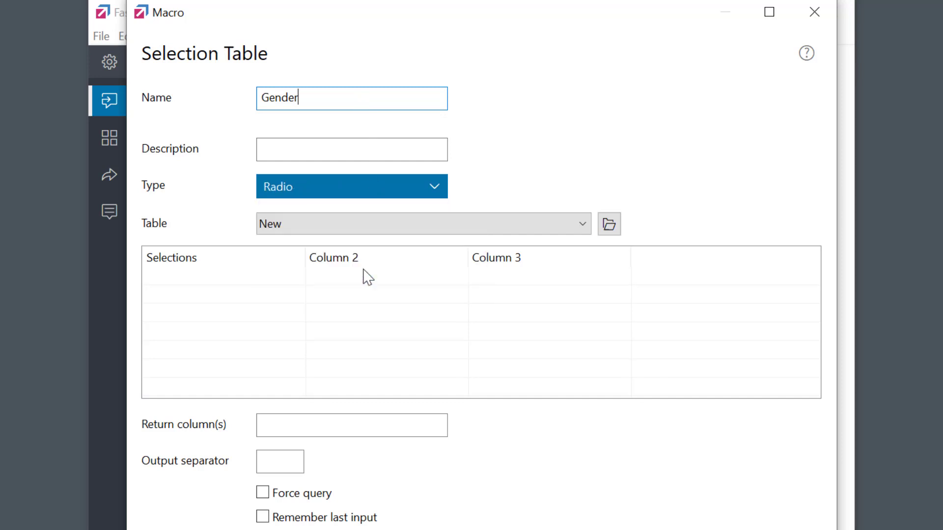
{"action": "left_click", "coordinate": [414, 230]}
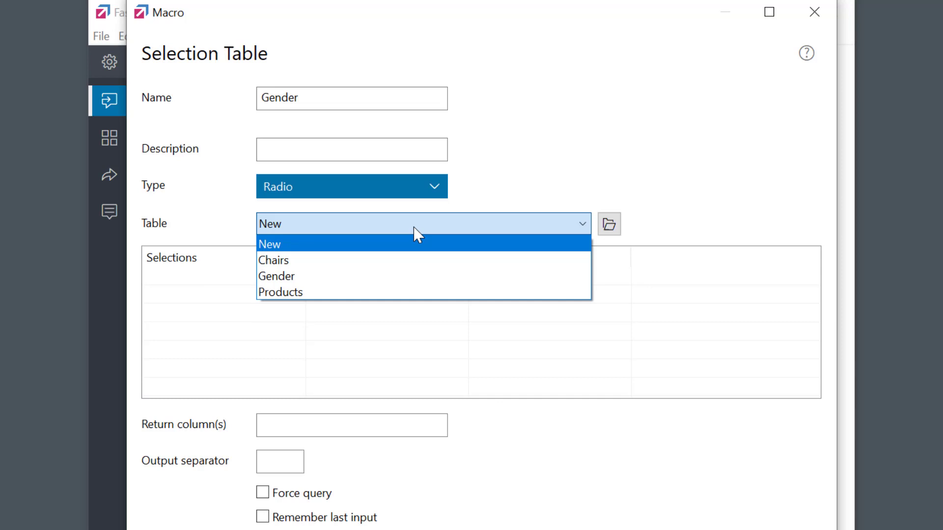
{"action": "left_click", "coordinate": [402, 276]}
{"action": "left_click", "coordinate": [339, 423]}
{"action": "type", "text": "1"}
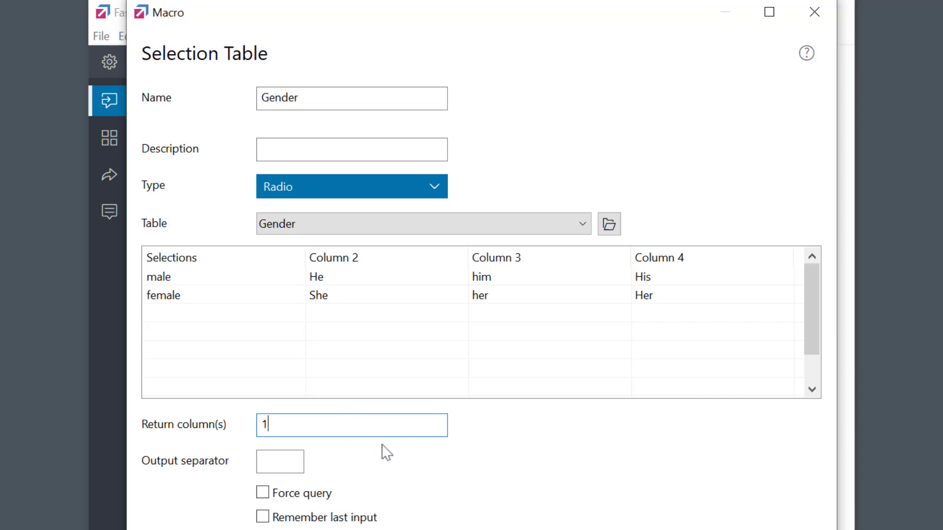
{"action": "key", "text": "Return"}
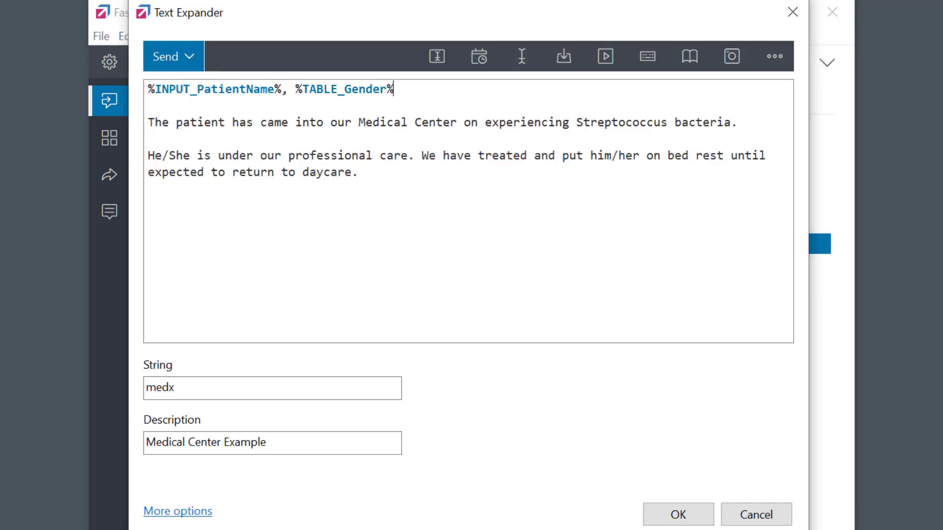
Step: Replace He/She in medx with Selection Table He_She returning column 2
{"action": "left_click_drag", "start_coordinate": [190, 156], "coordinate": [147, 155]}
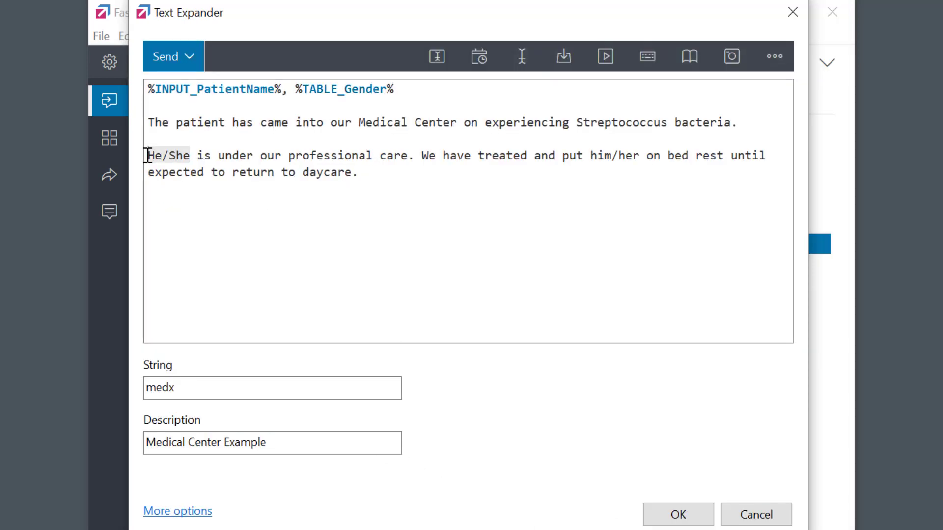
{"action": "left_click", "coordinate": [437, 56]}
{"action": "left_click", "coordinate": [492, 146]}
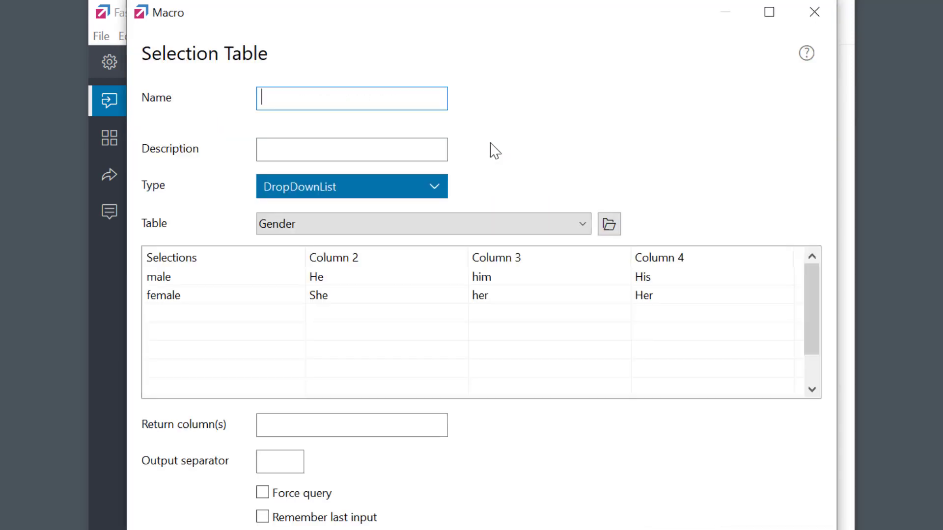
{"action": "type", "text": "He_She"}
{"action": "left_click", "coordinate": [298, 423]}
{"action": "type", "text": "2"}
{"action": "key", "text": "Return"}
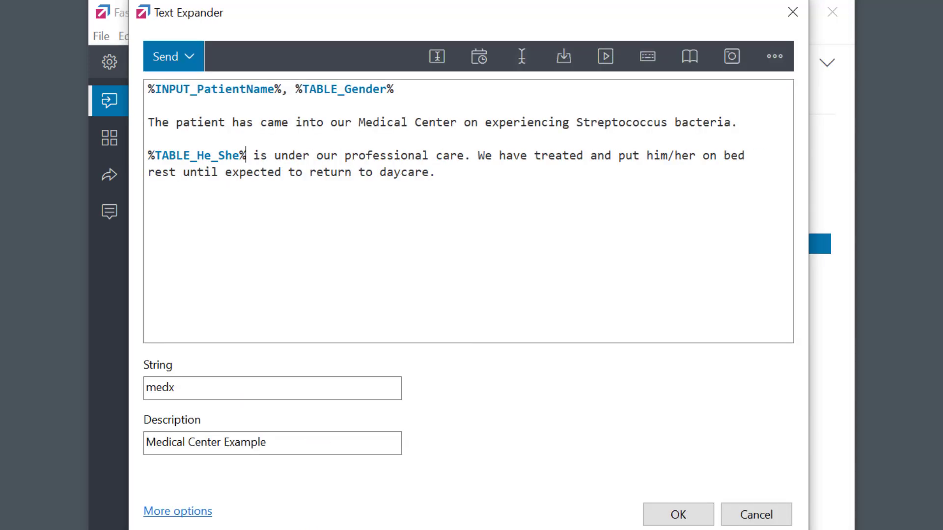
Step: Replace him/her with Selection Table him_her returning column 3, then type medx and a patient name
{"action": "left_click_drag", "start_coordinate": [645, 155], "coordinate": [696, 155]}
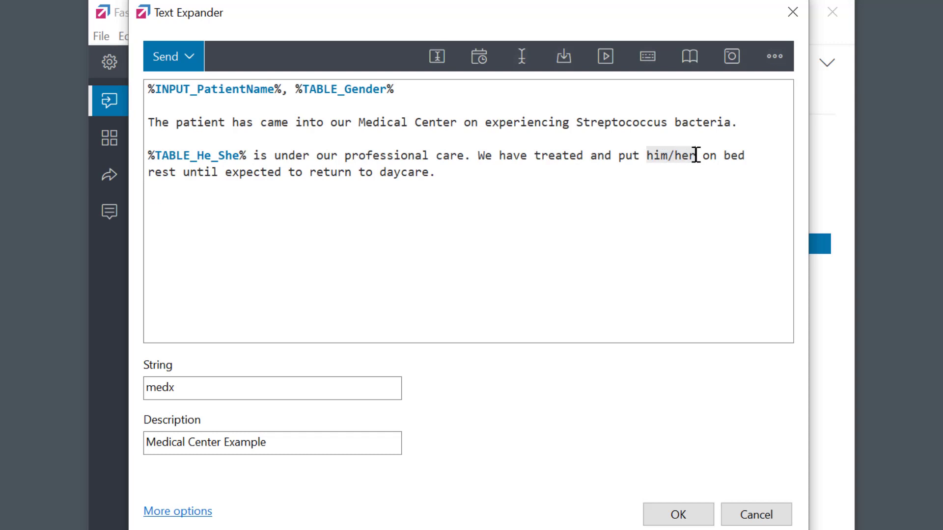
{"action": "left_click", "coordinate": [438, 58]}
{"action": "left_click", "coordinate": [478, 144]}
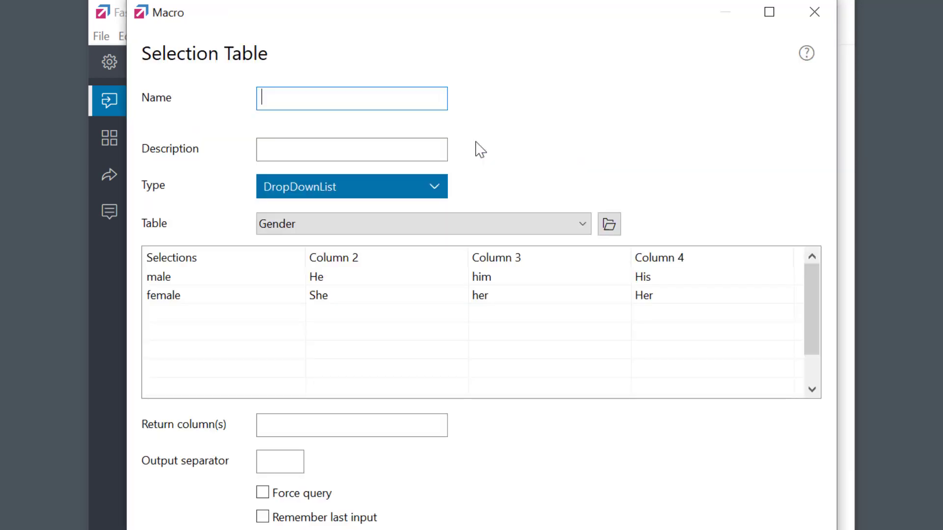
{"action": "type", "text": "him_her"}
{"action": "left_click", "coordinate": [284, 426]}
{"action": "type", "text": "3"}
{"action": "key", "text": "Return"}
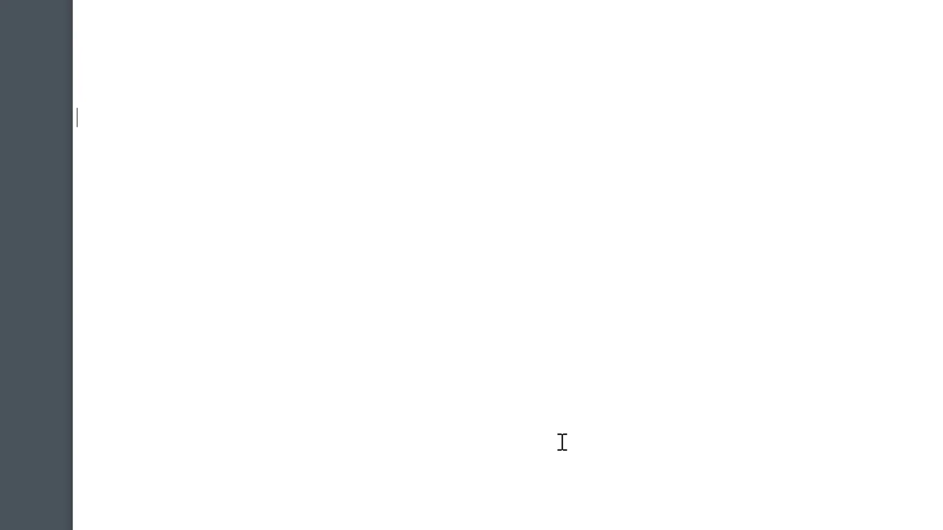
{"action": "type", "text": "medx"}
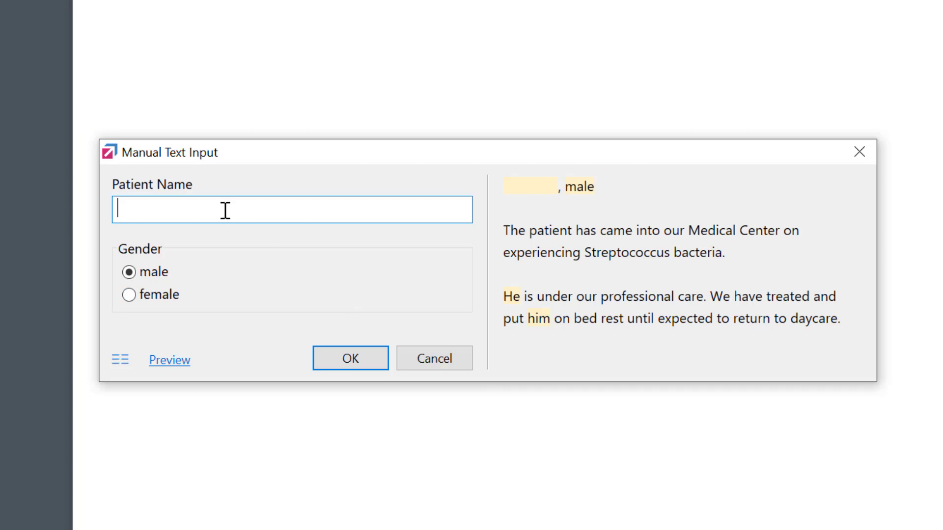
{"action": "type", "text": "Jim"}
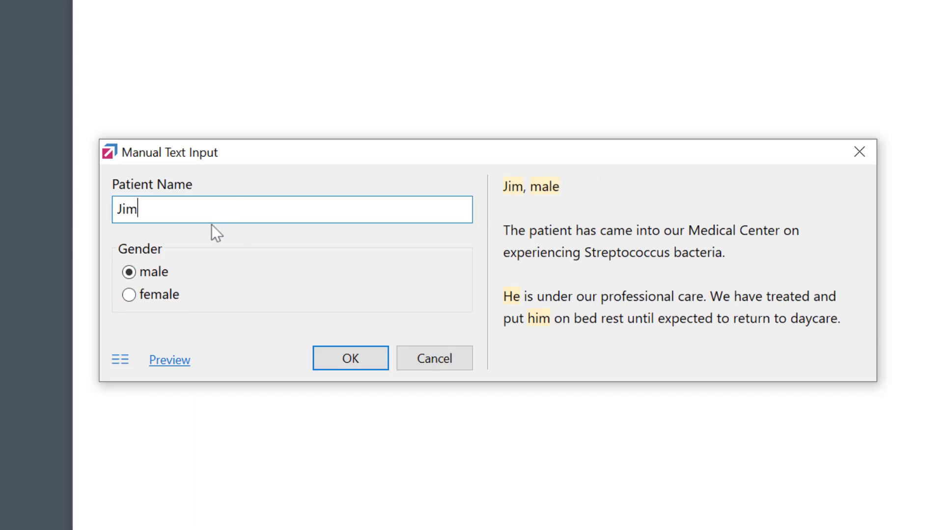
Step: Preview female, switch Gender back to male, and insert the letter reading He and him
{"action": "left_click", "coordinate": [155, 294]}
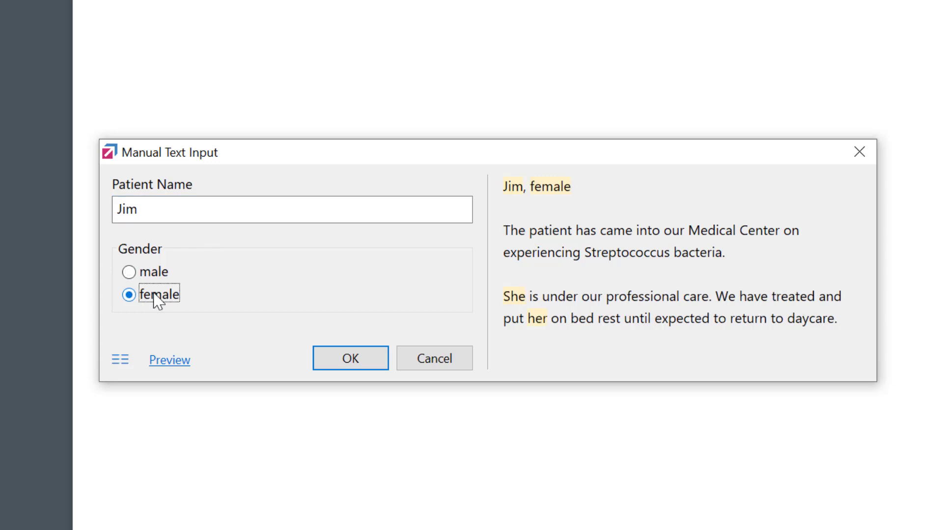
{"action": "left_click", "coordinate": [156, 277]}
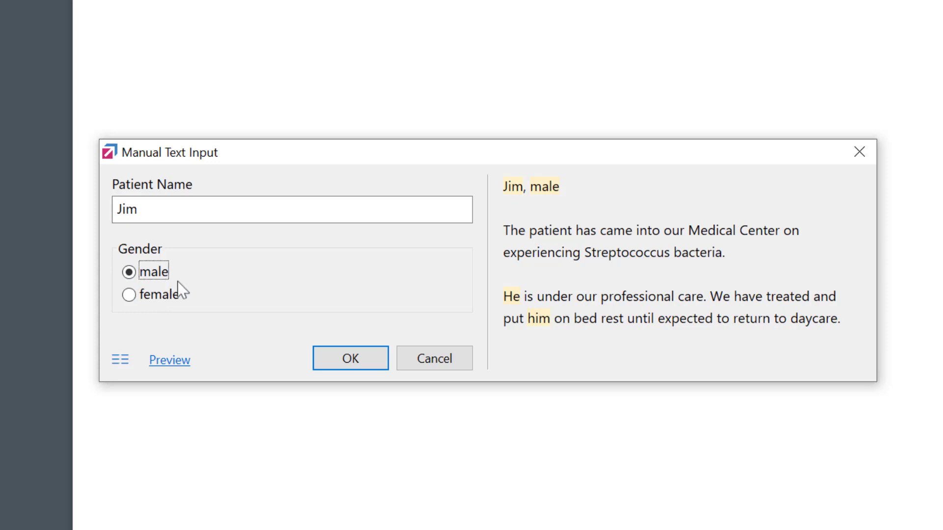
{"action": "left_click", "coordinate": [370, 365]}
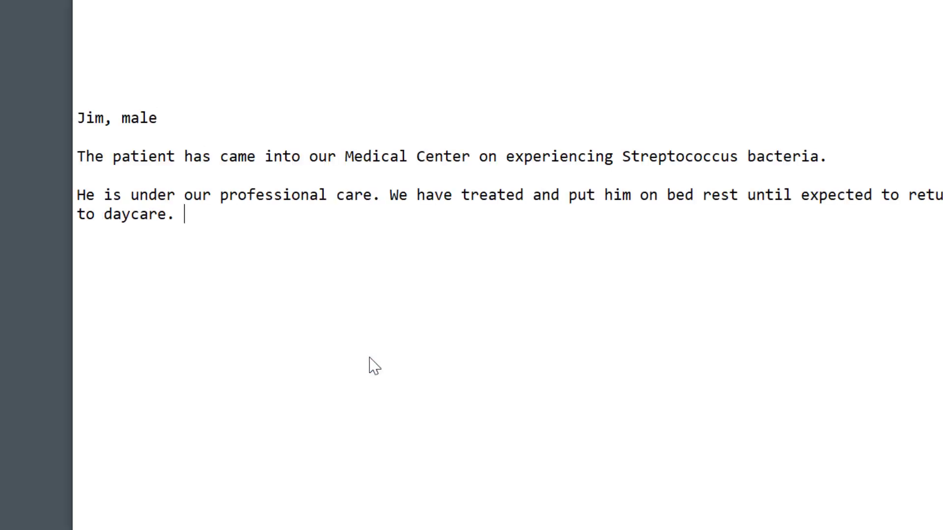